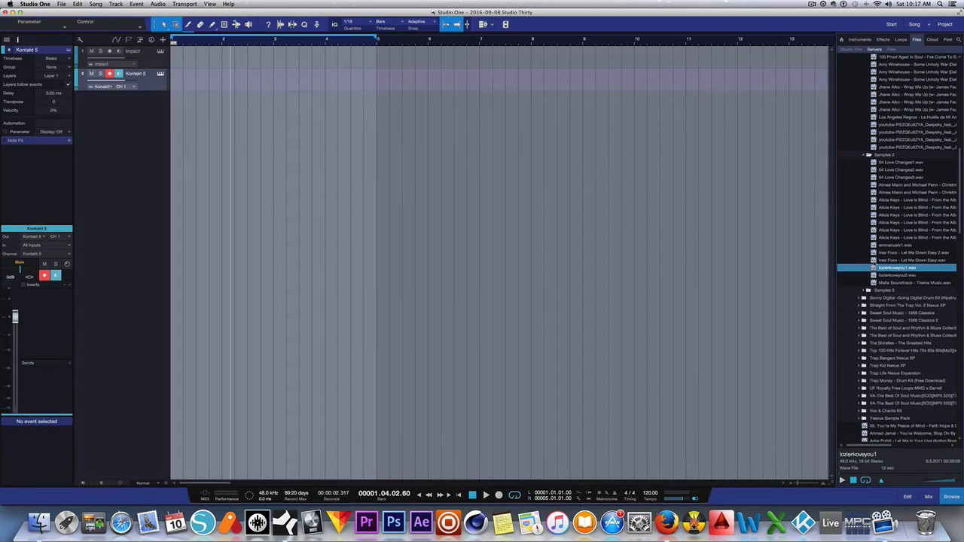
Step: Place lozierkoveyou1.wav on a new audio track at bar 1, extend the loop range to bar 9, and play the sample from the start
drag(880, 269, 188, 136)
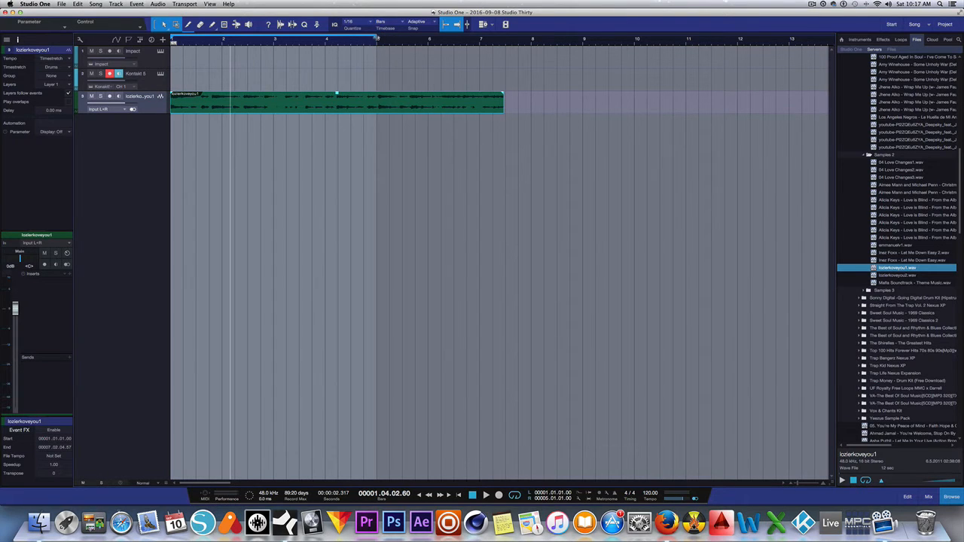
drag(377, 38, 583, 44)
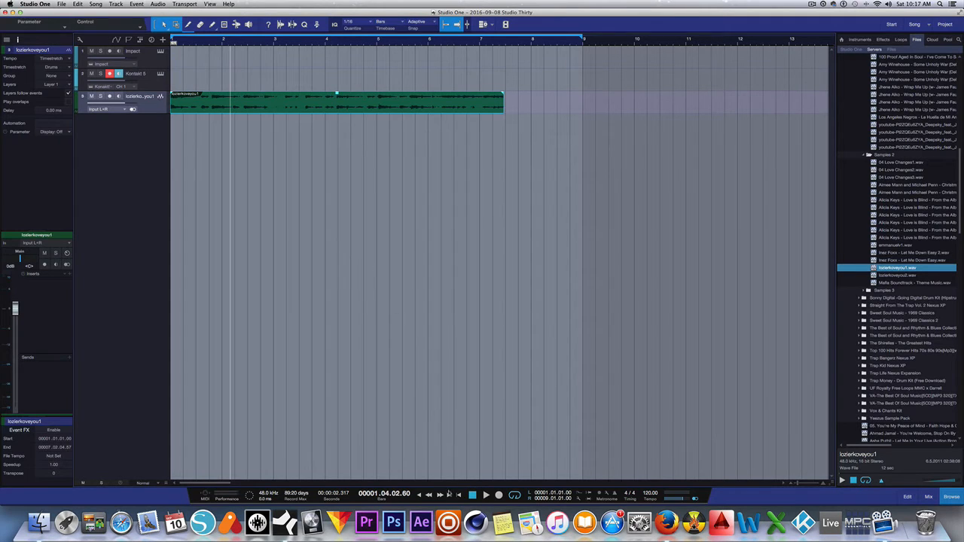
click(458, 494)
key(space)
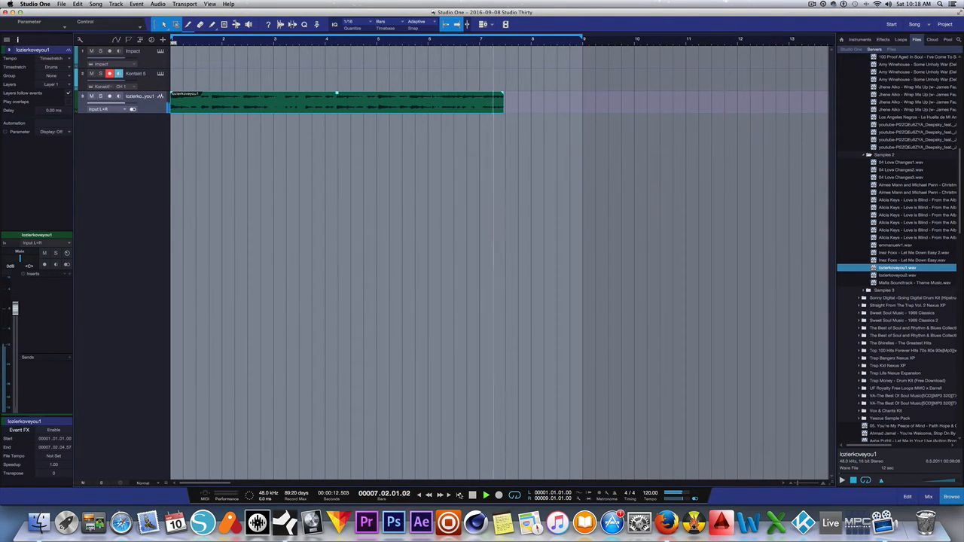
key(space)
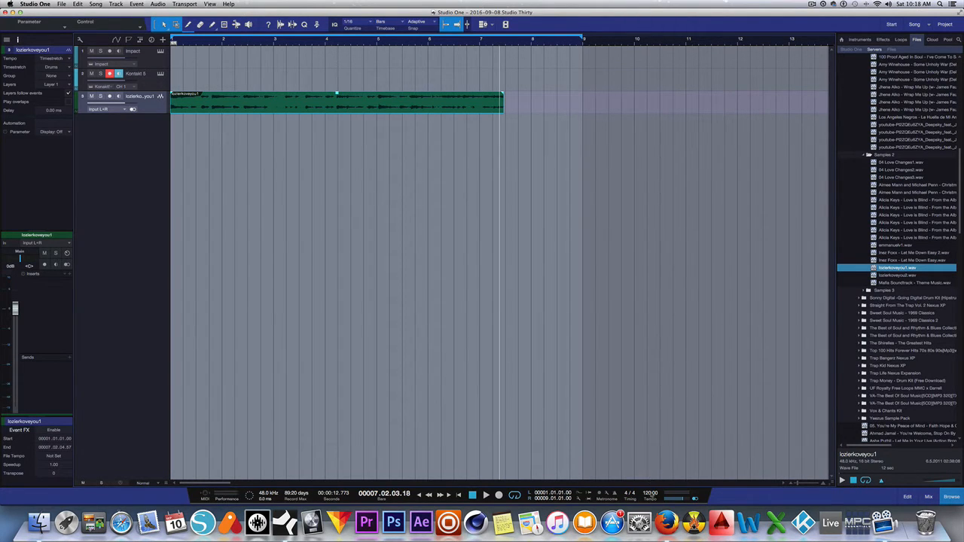
Step: Set the song tempo to 148 BPM and time-stretch the end of the sample event to bar 9
drag(650, 493, 651, 481)
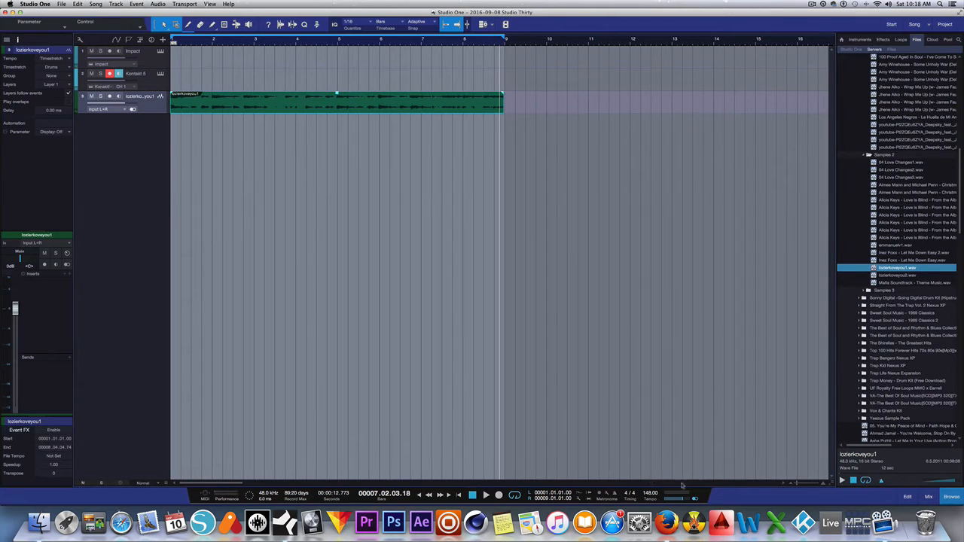
drag(796, 485, 806, 486)
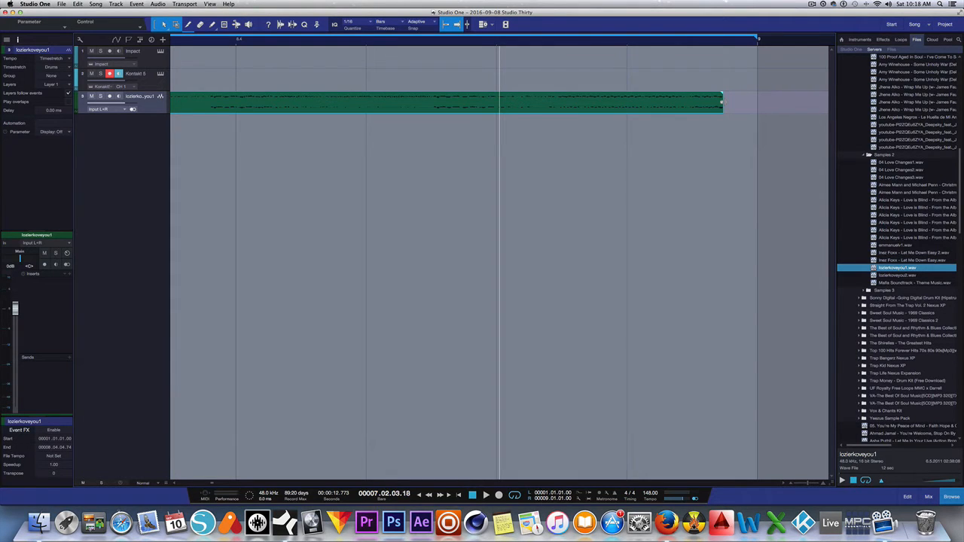
drag(721, 101, 752, 101)
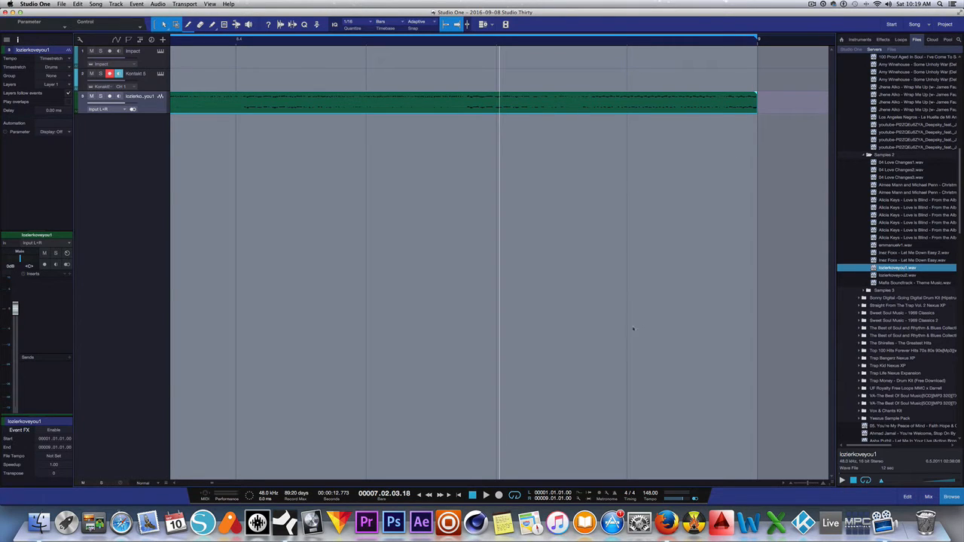
Step: Play the stretched sample from the beginning of the song to check its timing
click(459, 495)
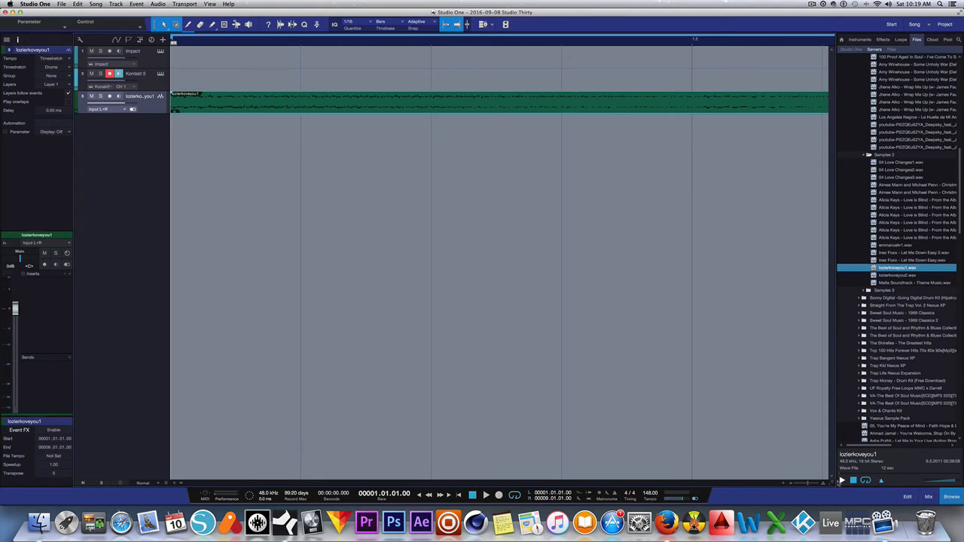
drag(807, 486, 798, 487)
key(space)
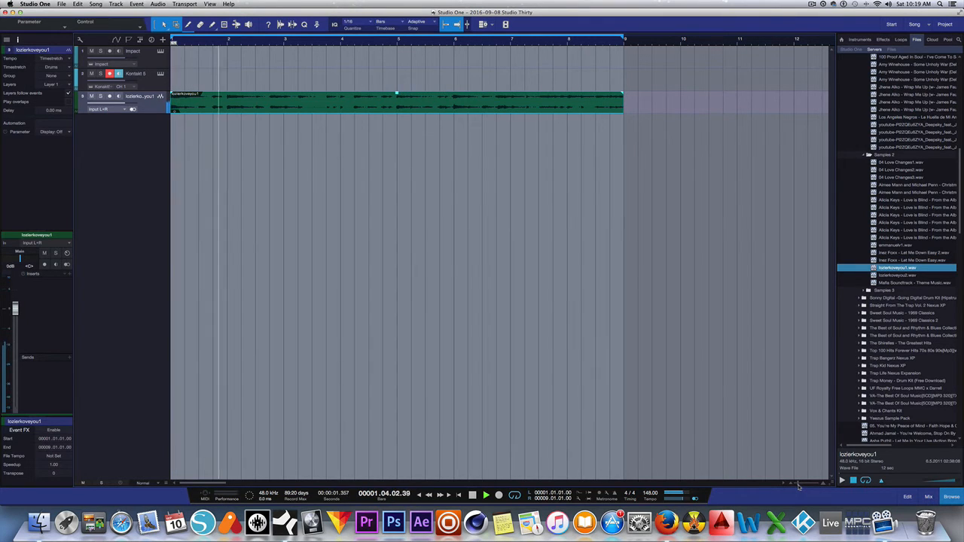
key(space)
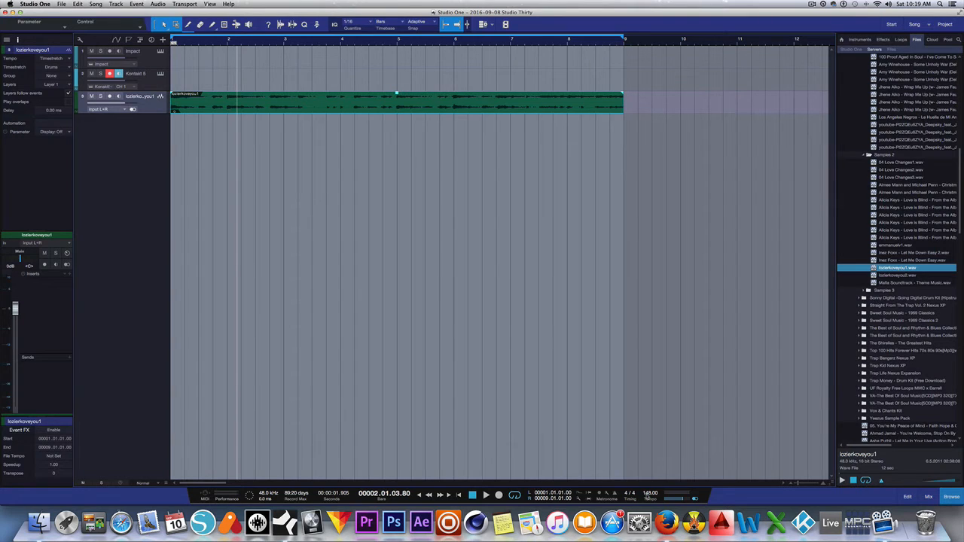
Step: Set the song tempo to 90 BPM
drag(646, 497, 649, 492)
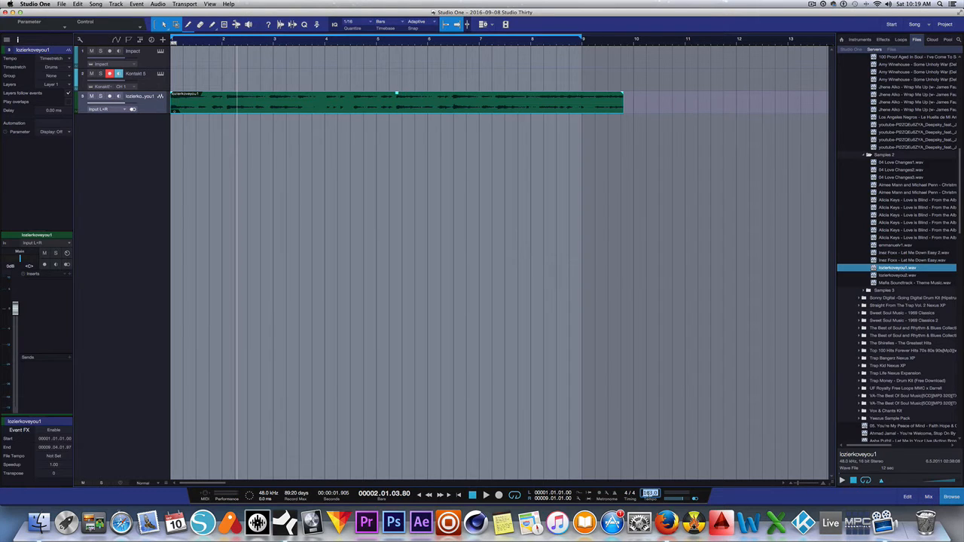
text(90)
key(Return)
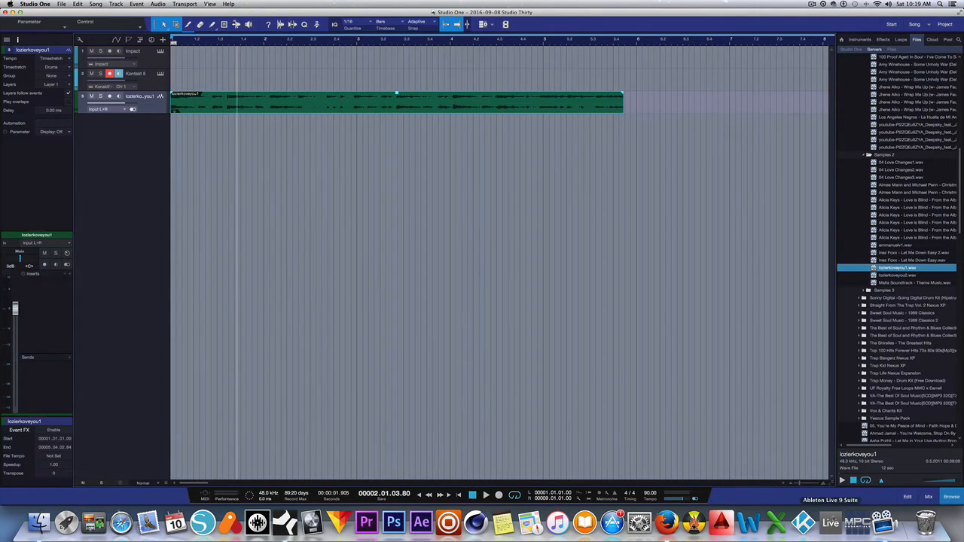
Step: Try time-stretching the sample event's end to bar 9 at the 90 BPM tempo, listen to it, and undo the resize
scroll(800, 486, down, 3)
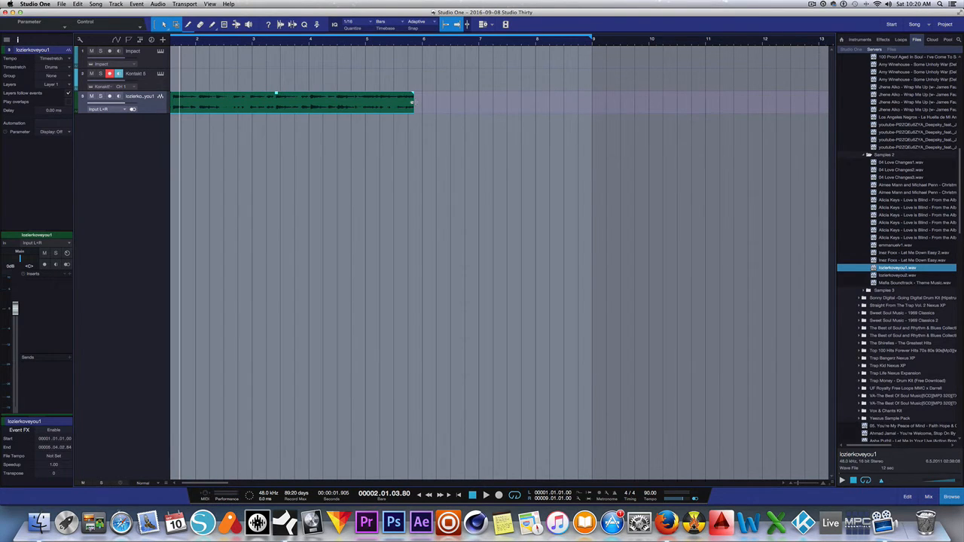
drag(413, 102, 591, 101)
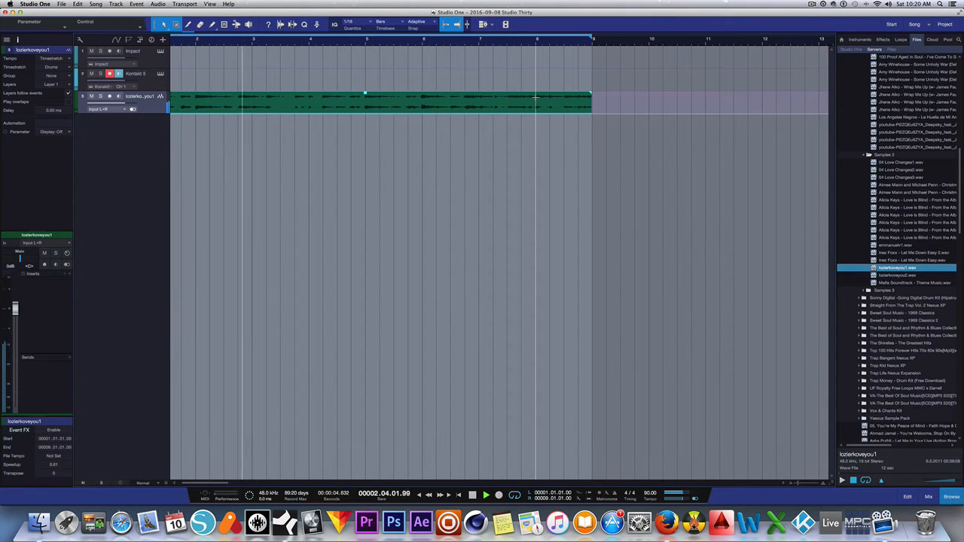
key(space)
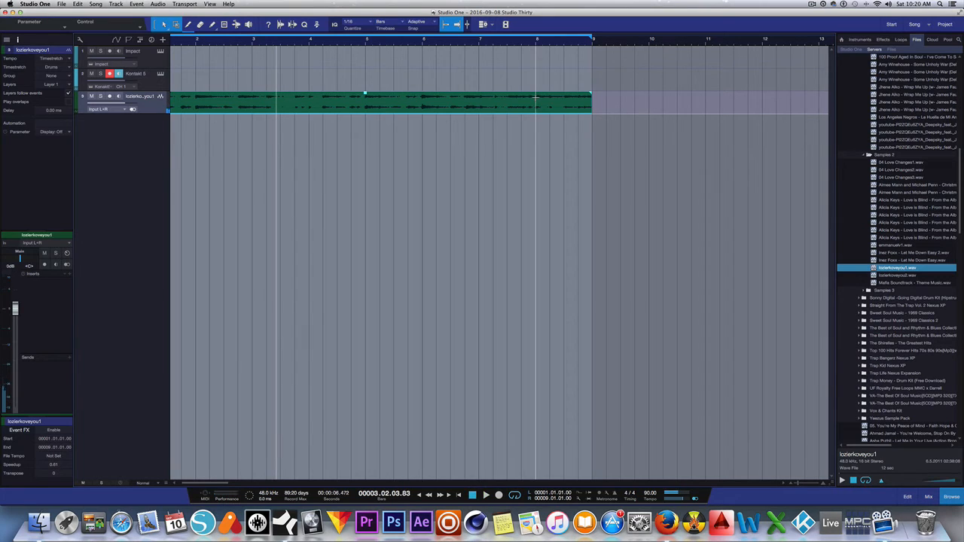
click(78, 4)
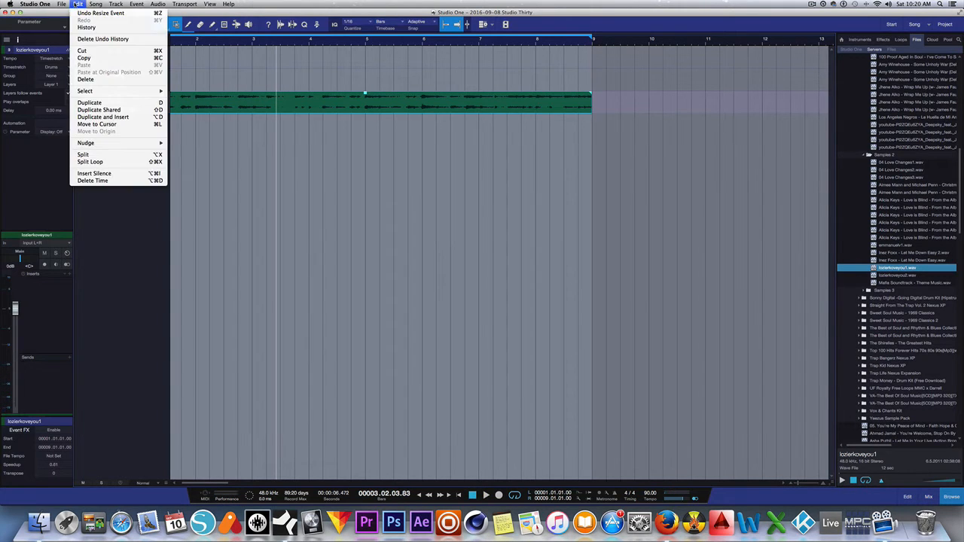
click(84, 14)
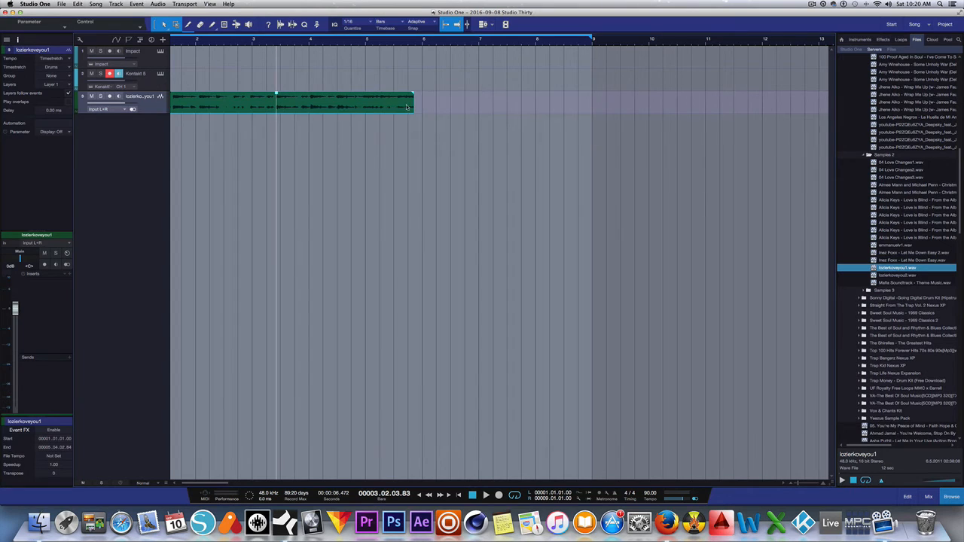
Step: Time-stretch the end of the sample event to bar 5 and shorten the loop range to bar 5
drag(412, 105, 364, 106)
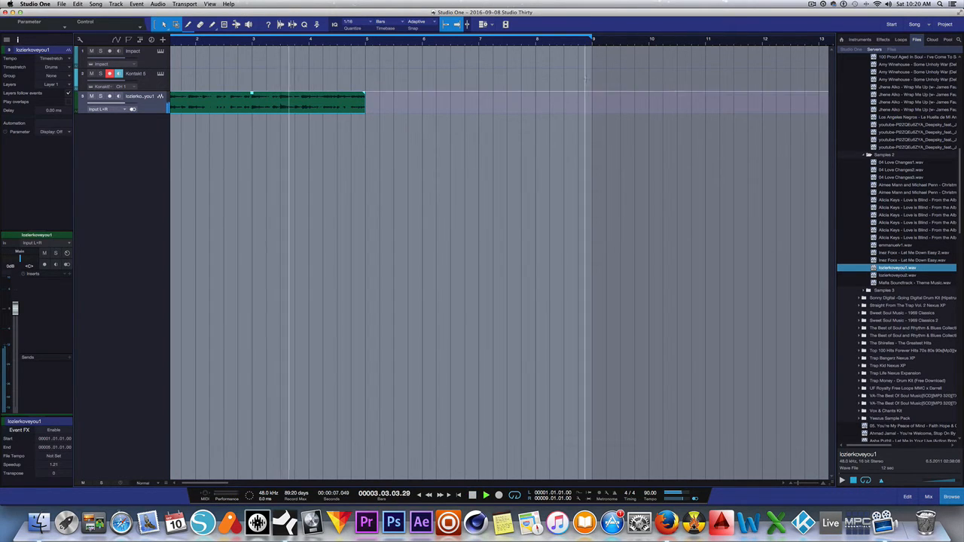
drag(593, 38, 366, 37)
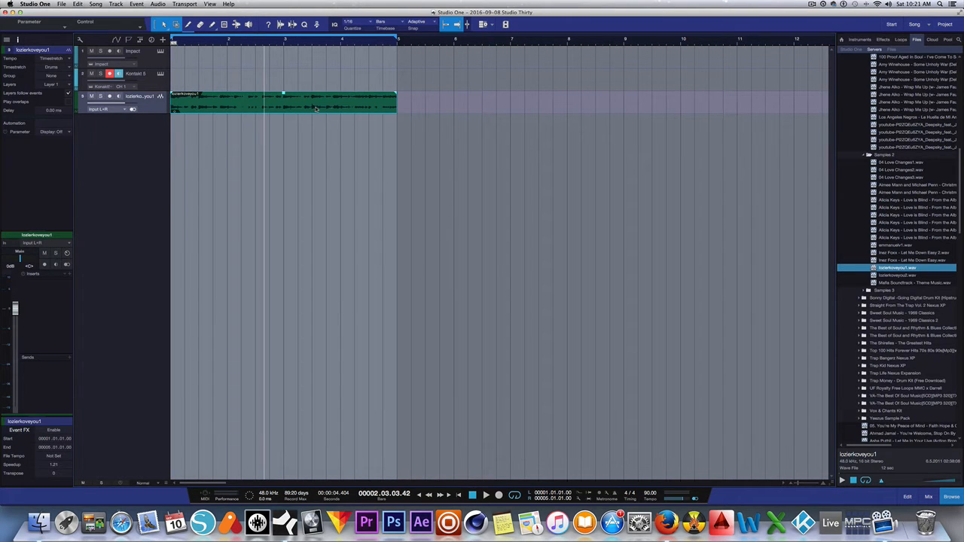
Step: Try placing a copy of the sample event at bar 5 and undo the duplication
drag(318, 109, 545, 113)
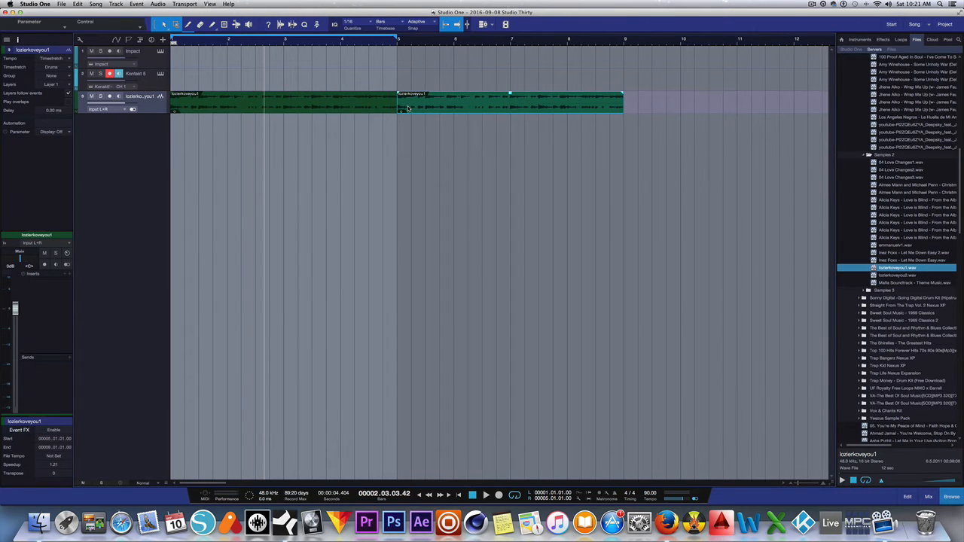
key(super+z)
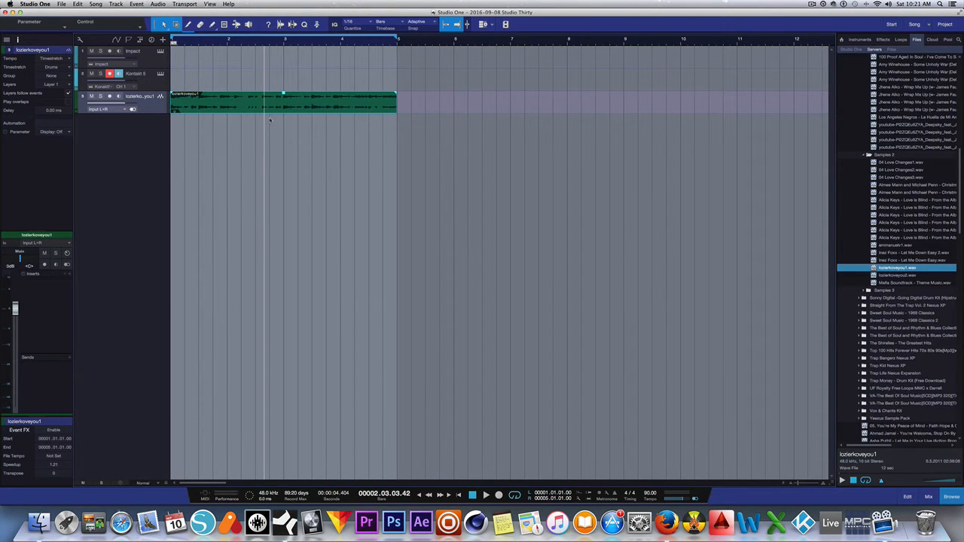
Step: Split the sample event at bars 2, 3 and 4 into four one-bar slices
alt+click(230, 98)
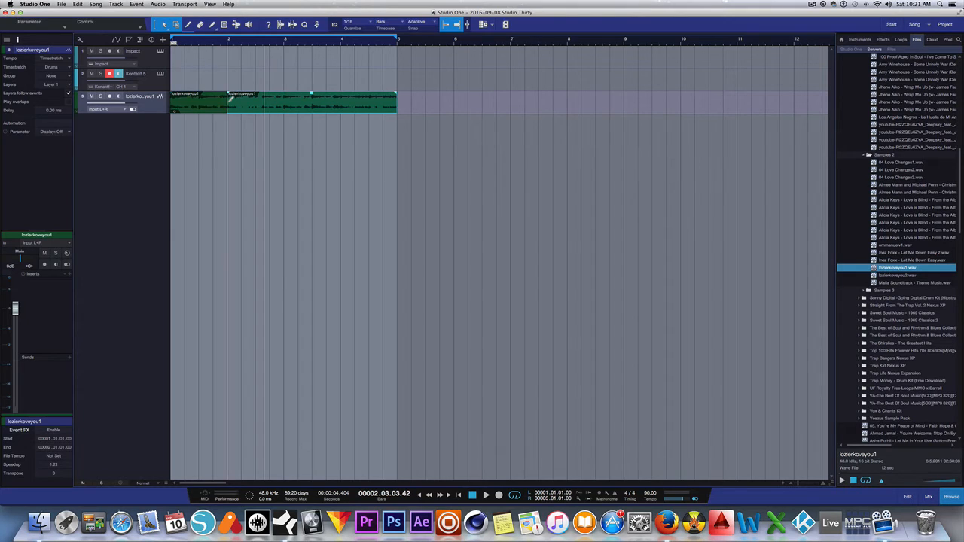
alt+click(284, 96)
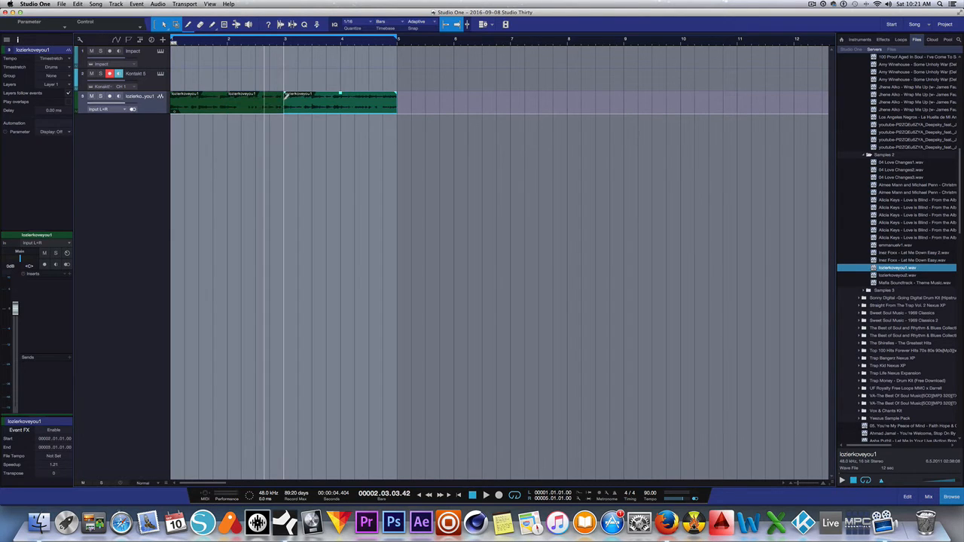
alt+click(340, 97)
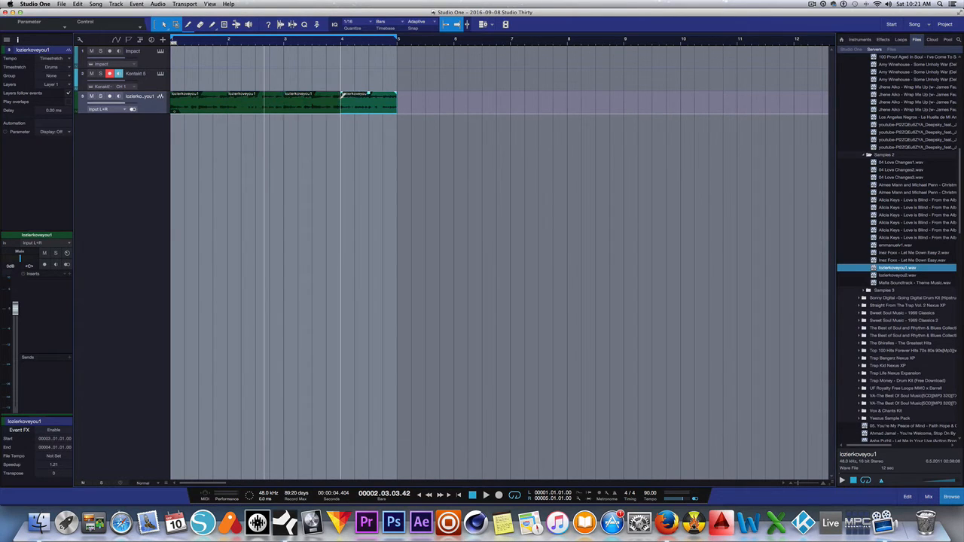
Step: Send the first one-bar slice to a new SampleOne, move the instrument window clear of the events, and audition the sample
click(219, 105)
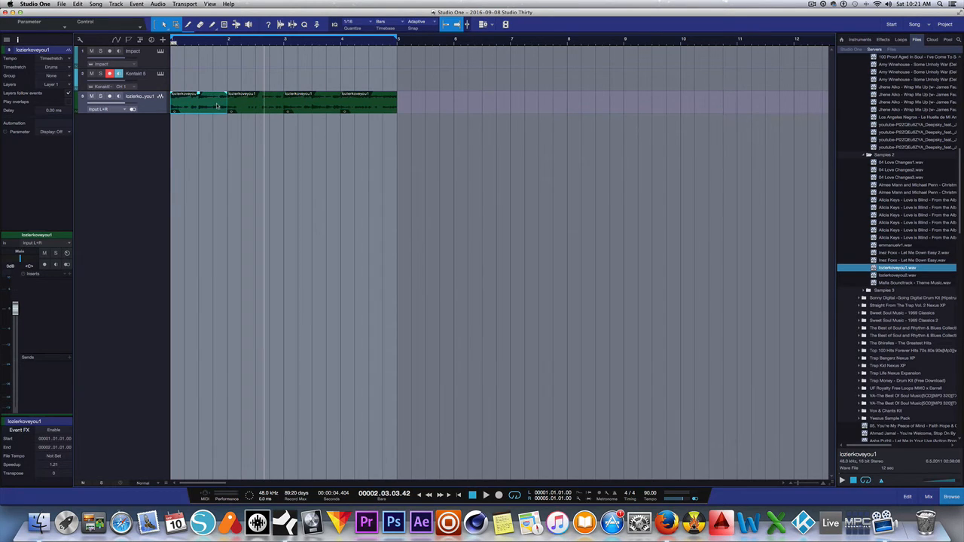
right_click(217, 105)
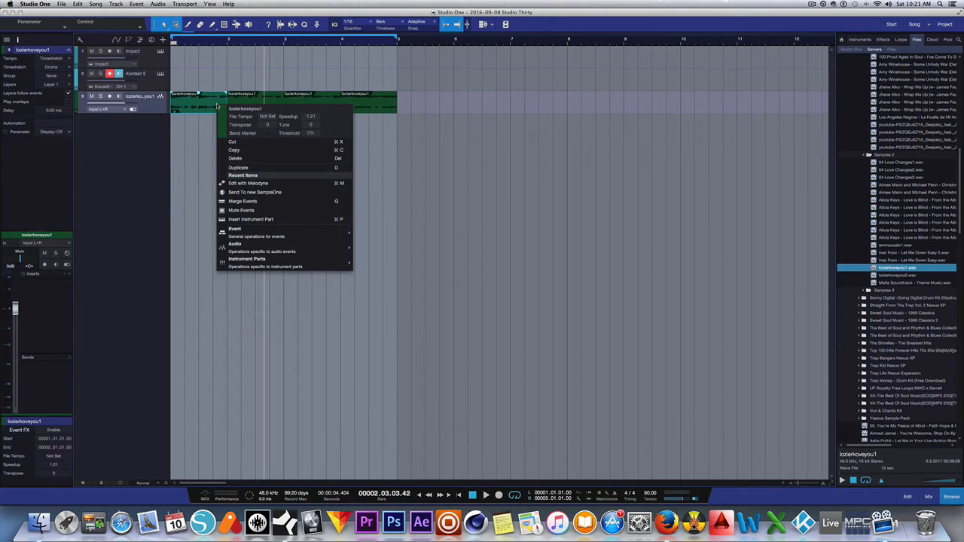
click(256, 192)
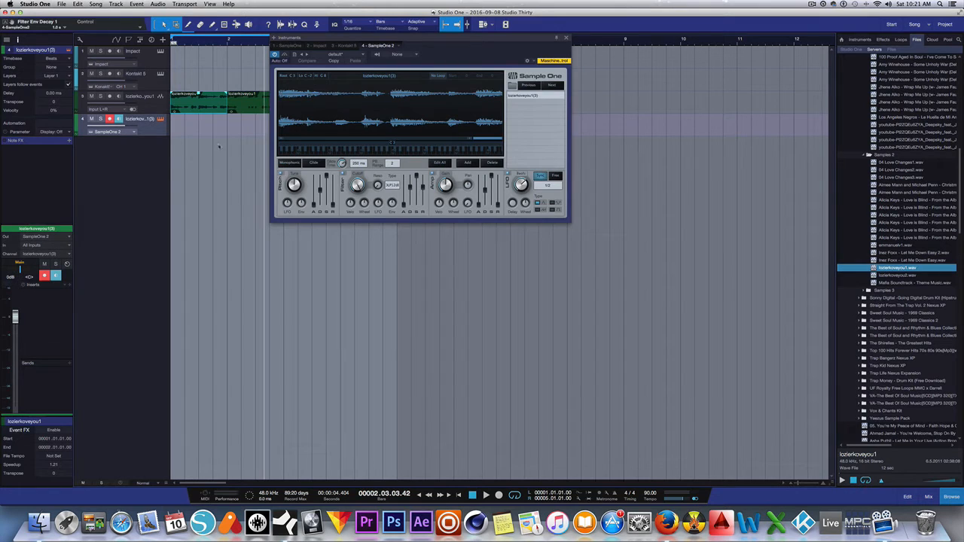
drag(465, 37, 680, 115)
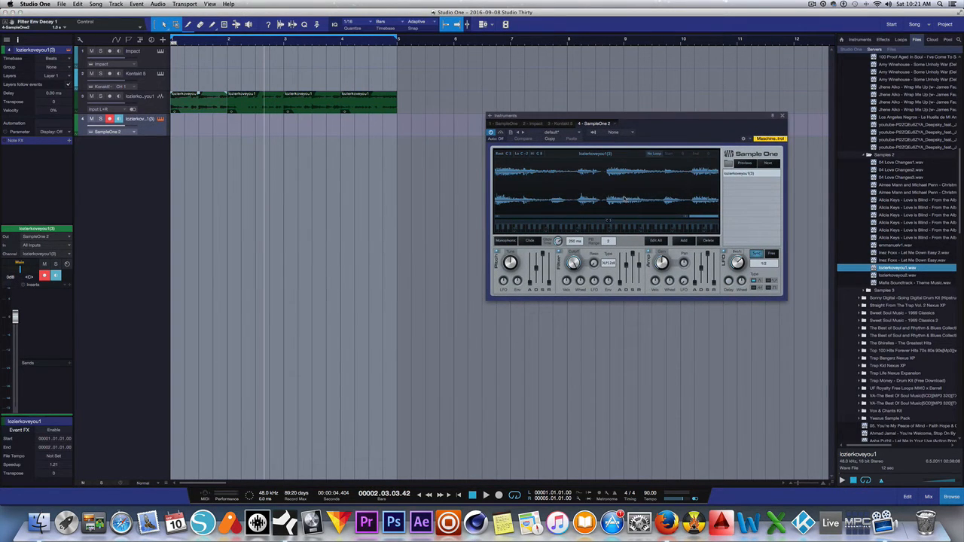
click(607, 228)
Step: Create an instrument part from bar 1 to 5 on the SampleOne 2 track and add a one-bar C3 note at its start
double_click(211, 134)
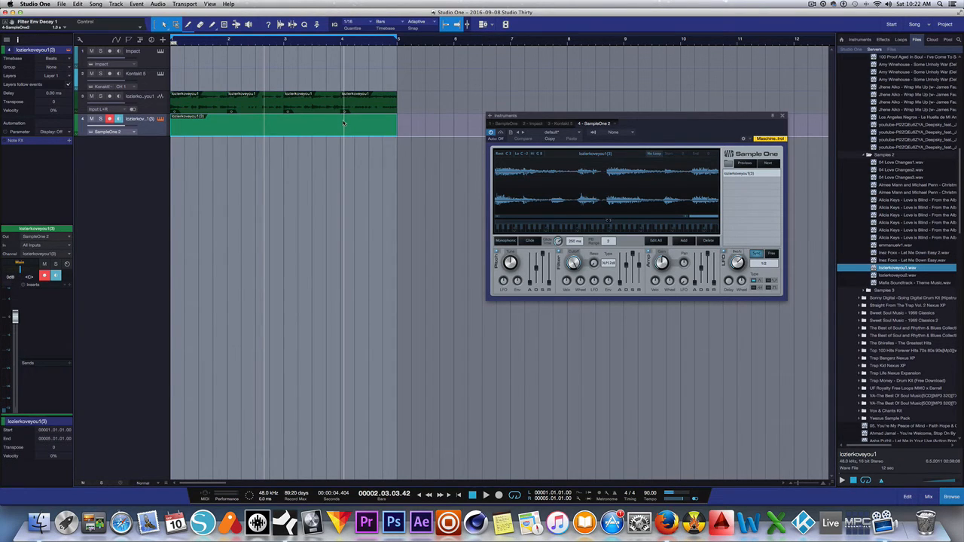
double_click(203, 133)
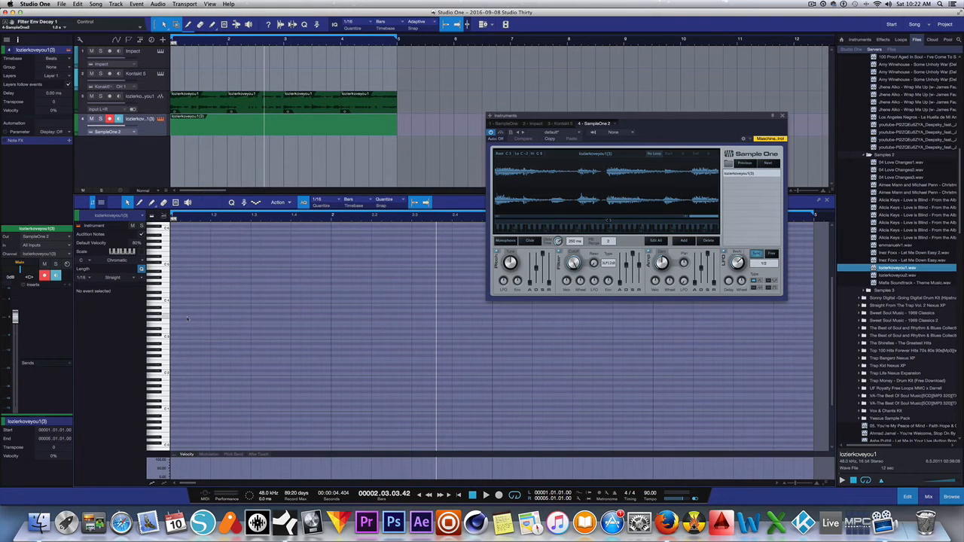
click(174, 339)
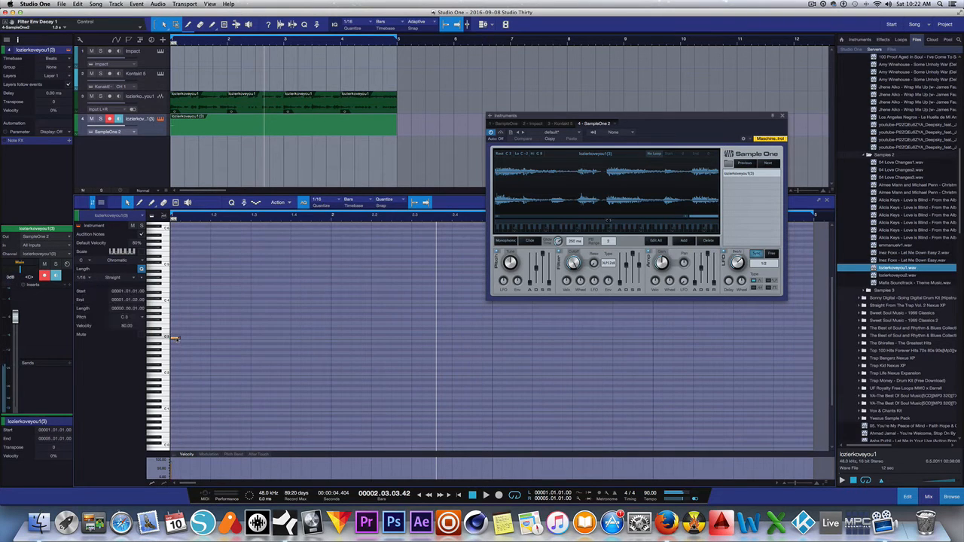
drag(179, 338, 335, 337)
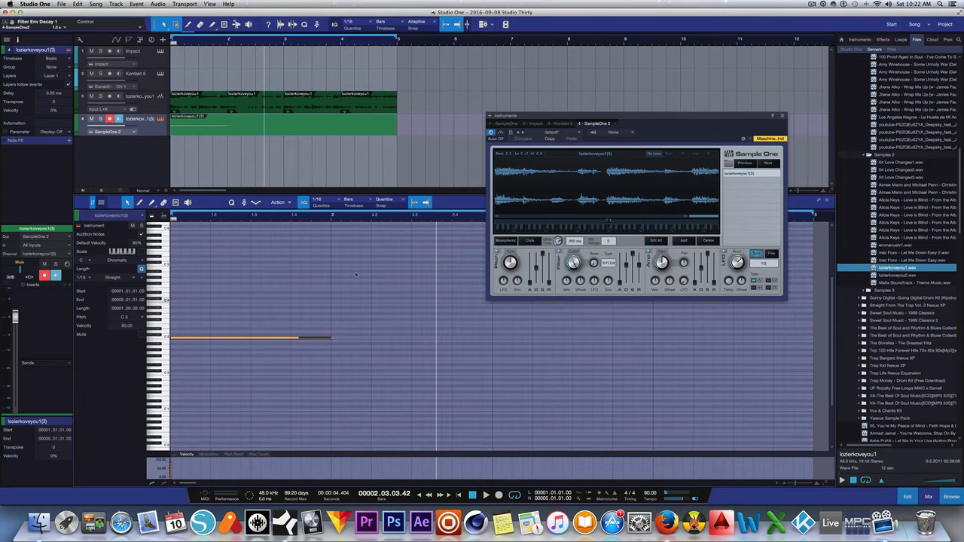
Step: Mute the original sliced audio track and play the SampleOne part from the start of the song
click(92, 96)
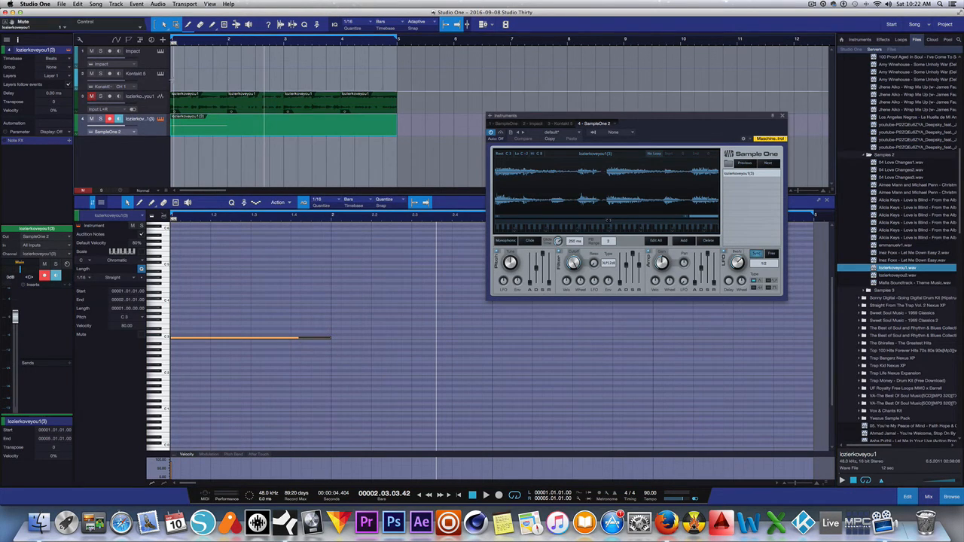
click(458, 494)
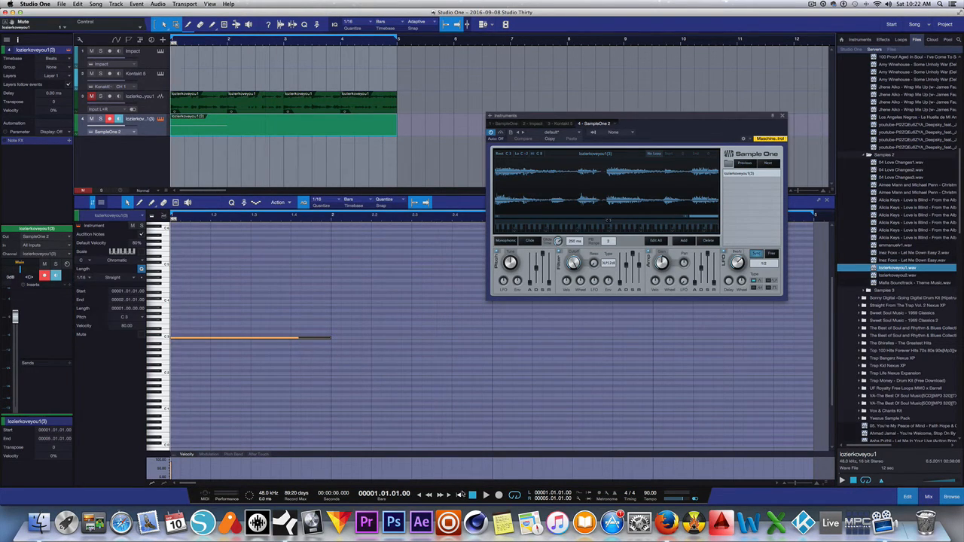
key(space)
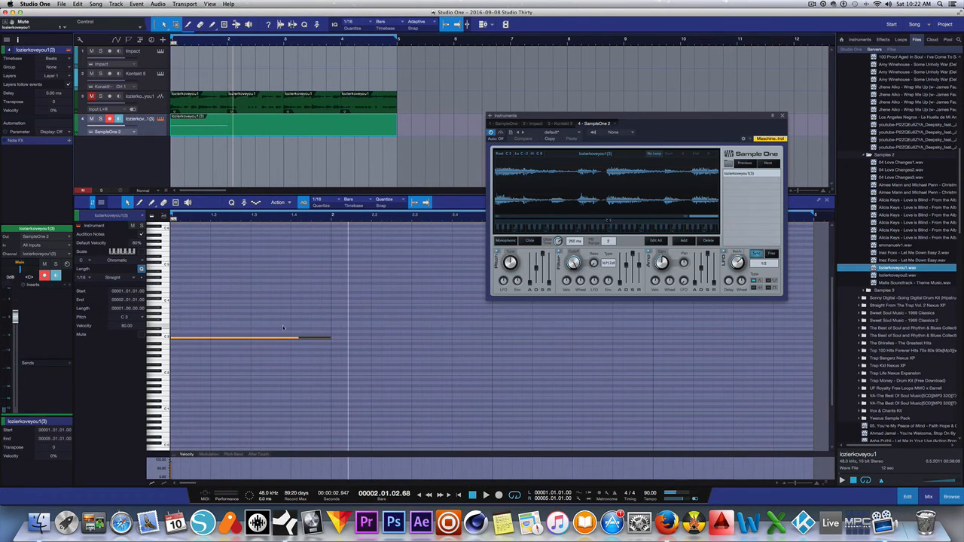
Step: Copy the one-bar C3 note to bar 2 of the SampleOne 2 part and return playback to the song start
drag(265, 337, 427, 337)
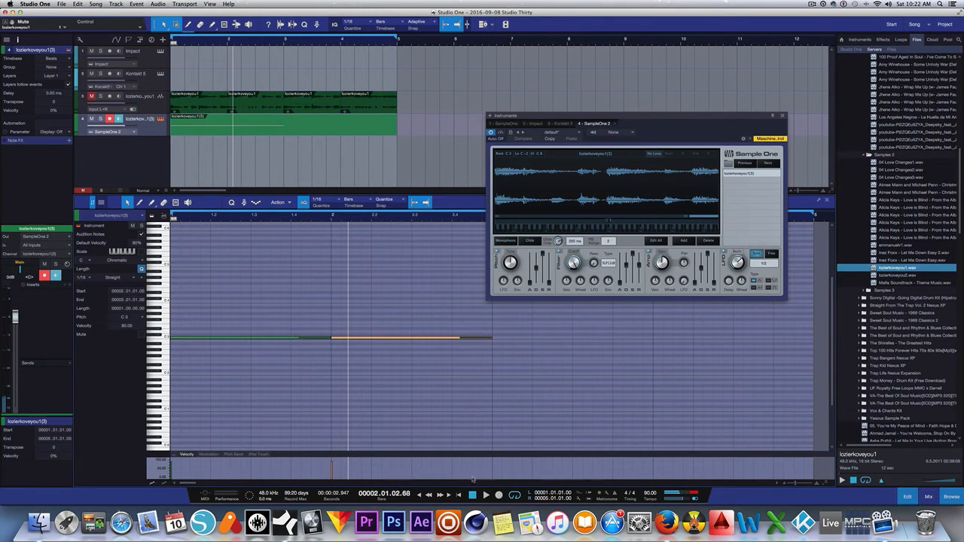
click(459, 495)
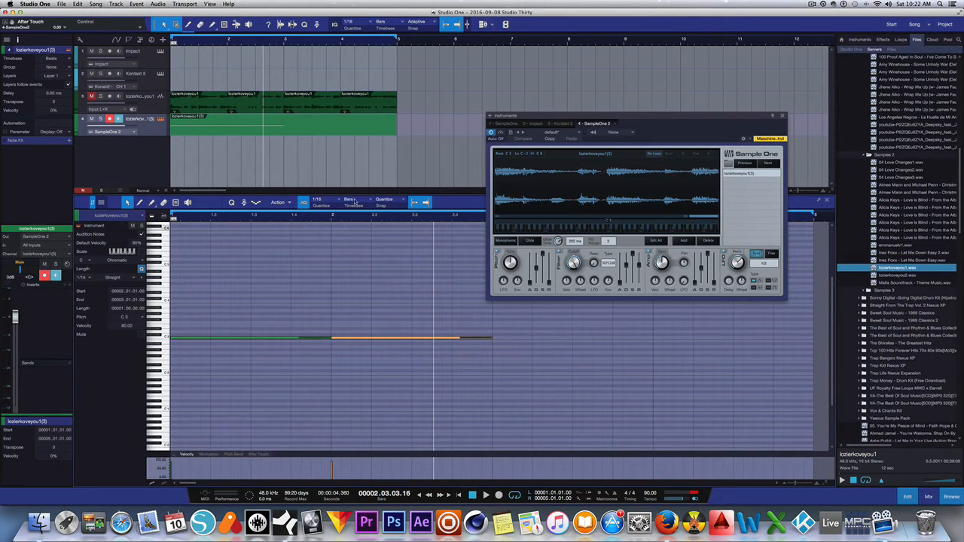
Step: Send the second one-bar slice of the audio track to a new SampleOne
click(285, 107)
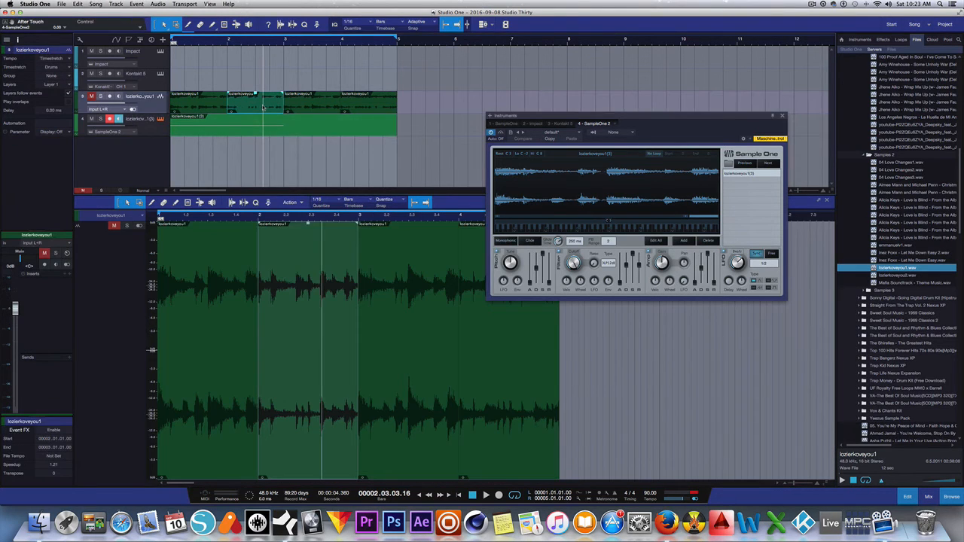
right_click(263, 107)
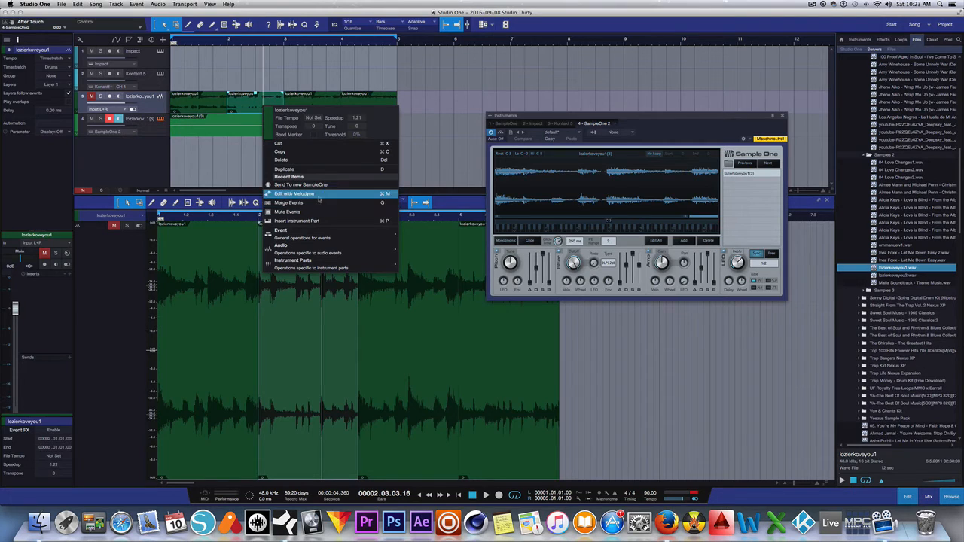
click(321, 185)
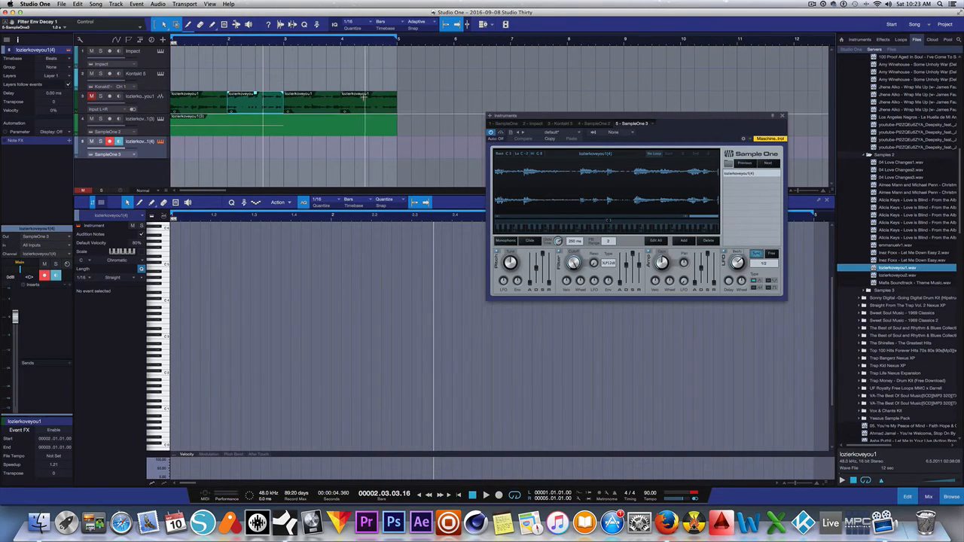
Step: Select all four one-bar slices on the audio track and merge them into one audio part
drag(365, 69, 215, 97)
right_click(216, 98)
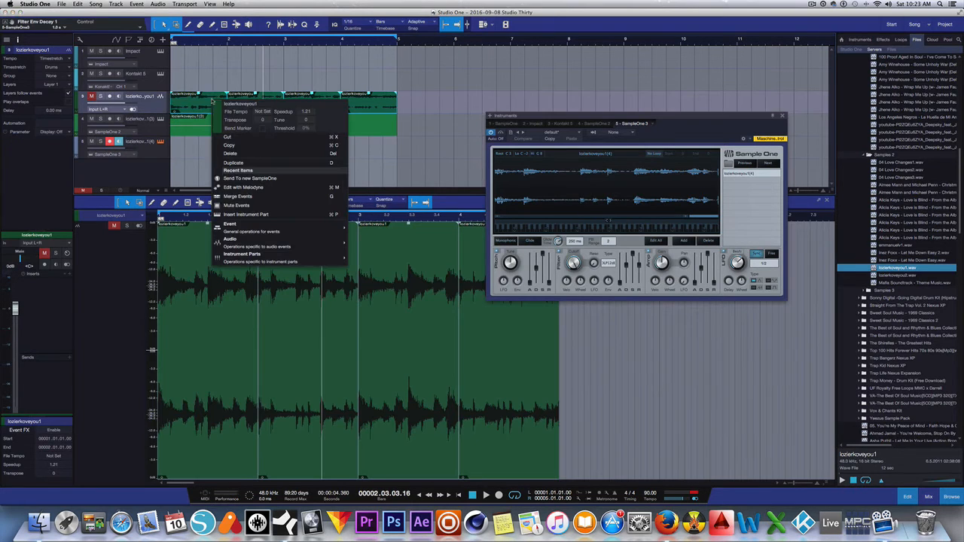
click(263, 196)
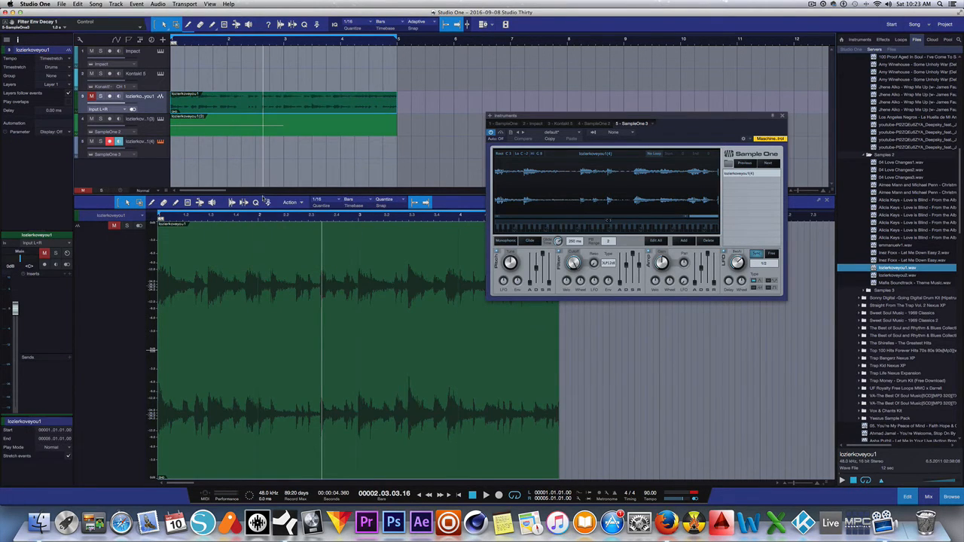
Step: Send the merged audio part to a new SampleOne
click(227, 97)
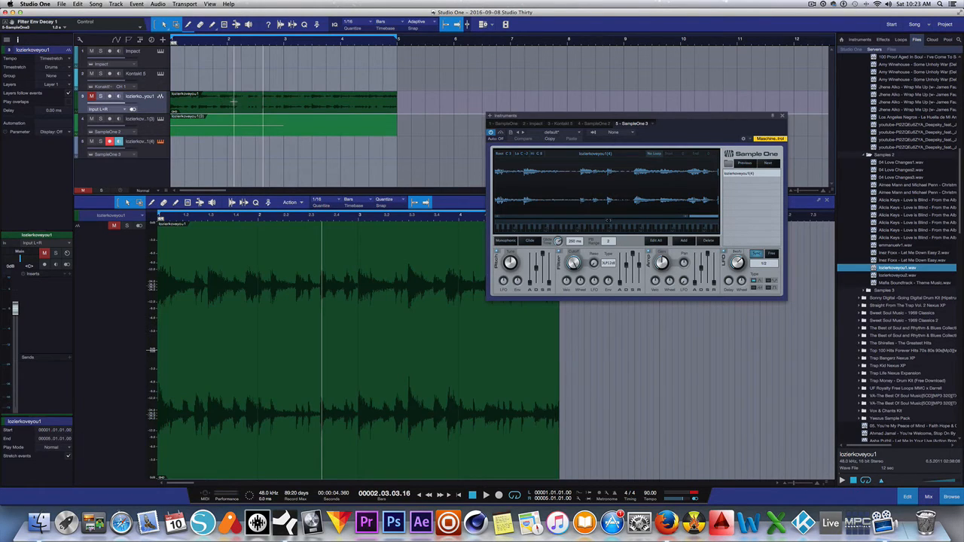
right_click(234, 103)
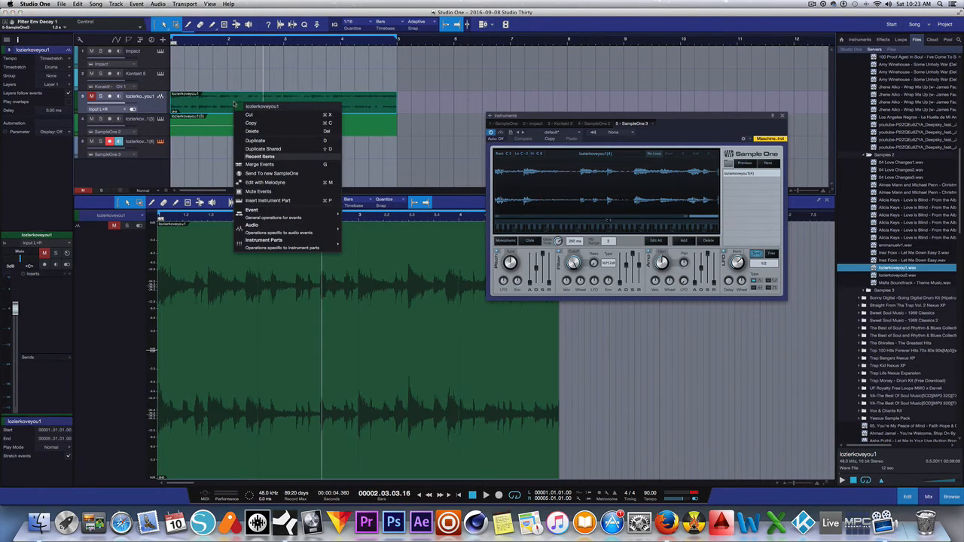
click(293, 175)
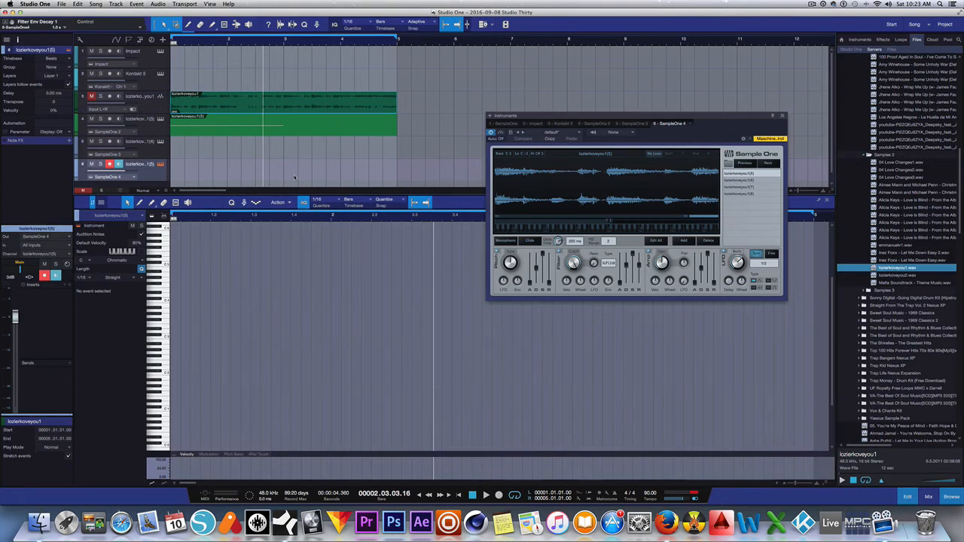
Step: Compare the samples loaded in SampleOne 4 with those in SampleOne 3, auditioning a key in SampleOne 4
click(160, 167)
click(160, 167)
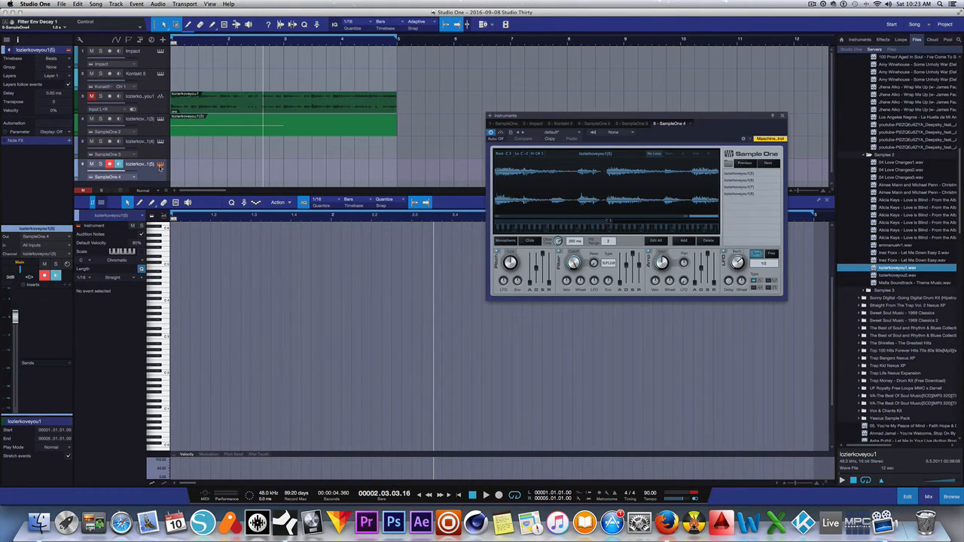
click(608, 226)
scroll(228, 151, down, 1)
click(160, 142)
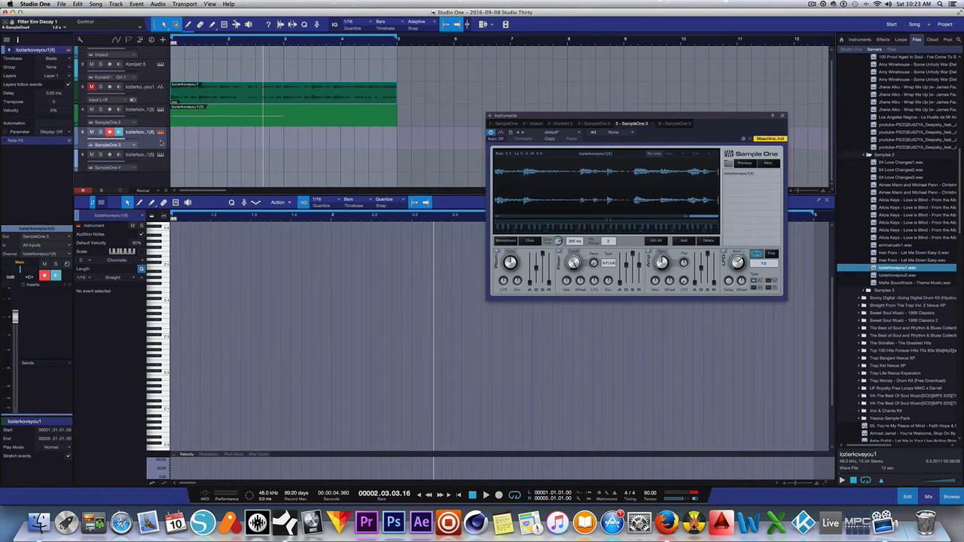
scroll(157, 122, up, 1)
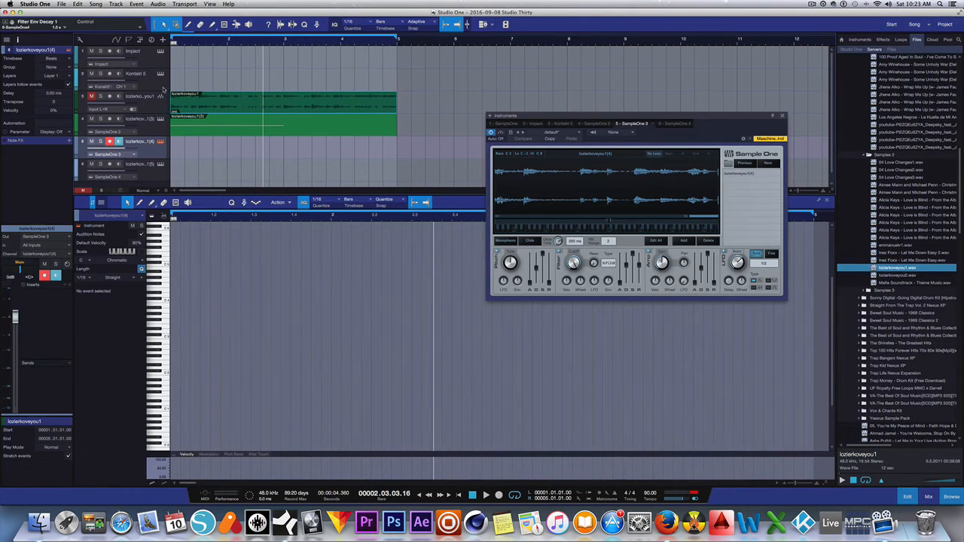
Step: Split the merged audio part at bar 2 and load the resulting parts onto empty pads in Impact
double_click(226, 107)
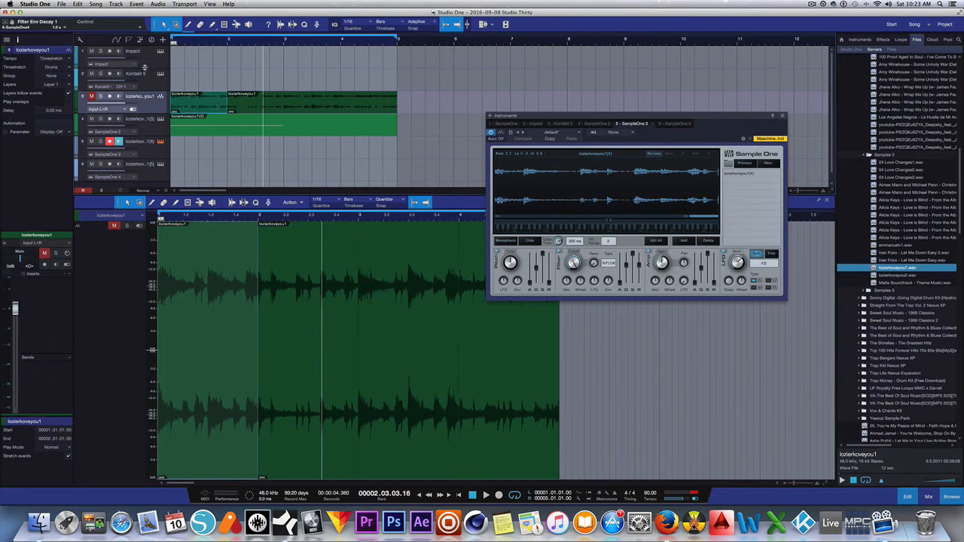
click(161, 51)
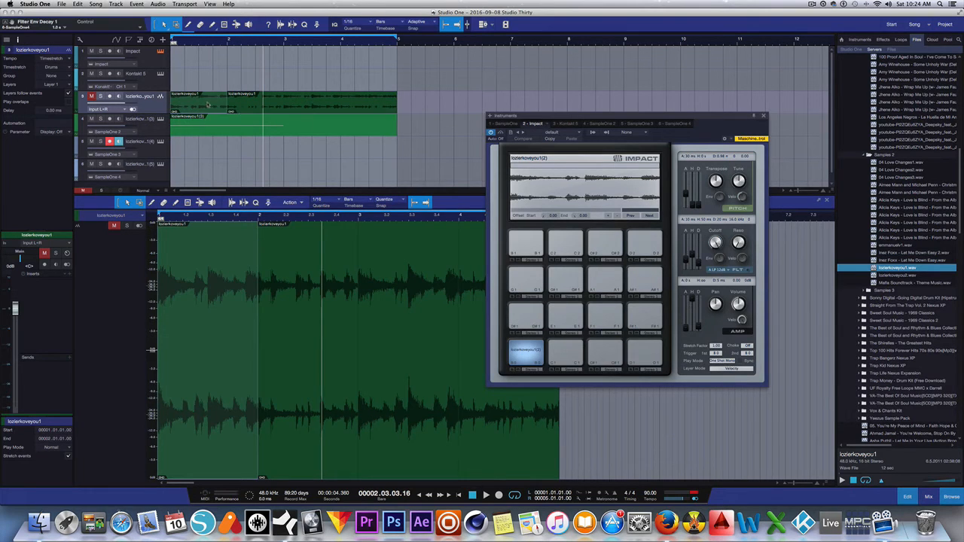
drag(230, 113, 531, 324)
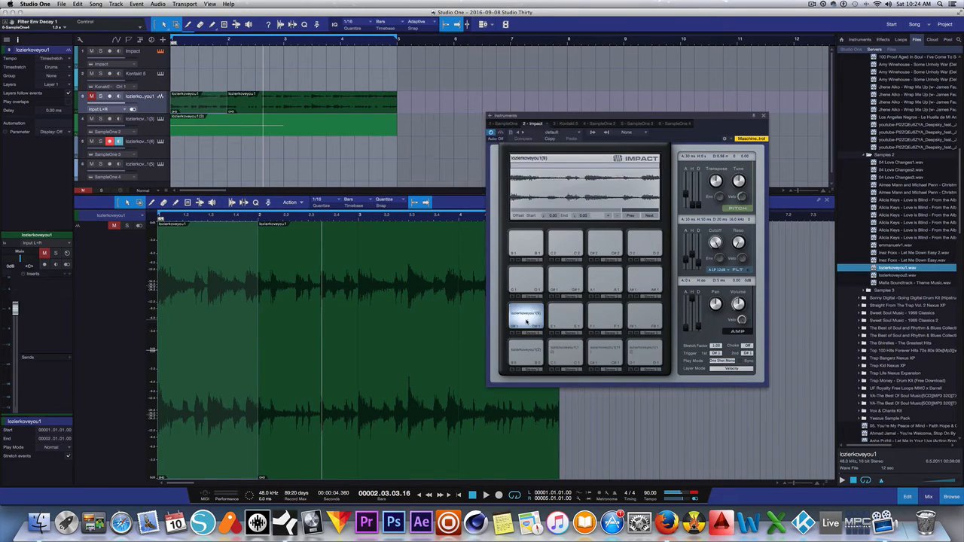
Step: Audition the newly filled Impact pads and the original sample pad
click(572, 355)
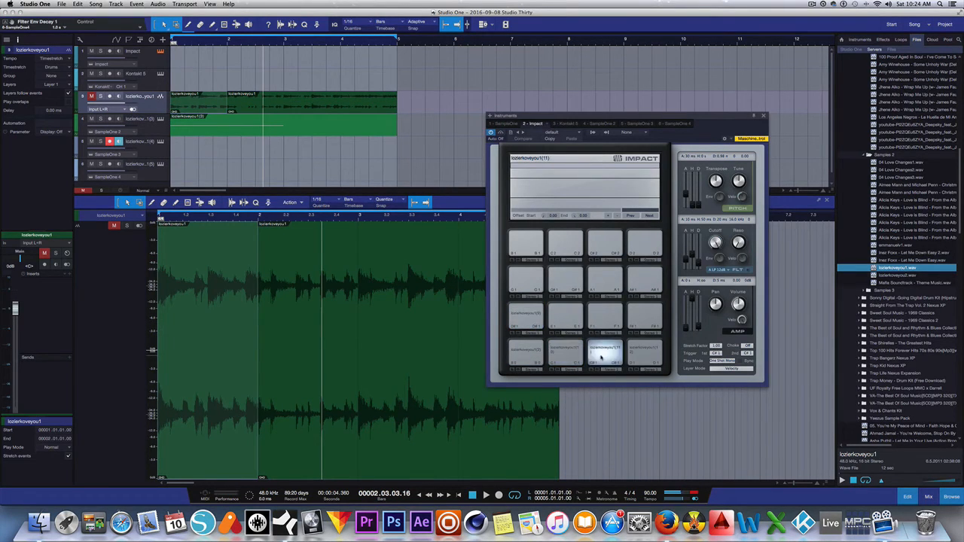
click(518, 320)
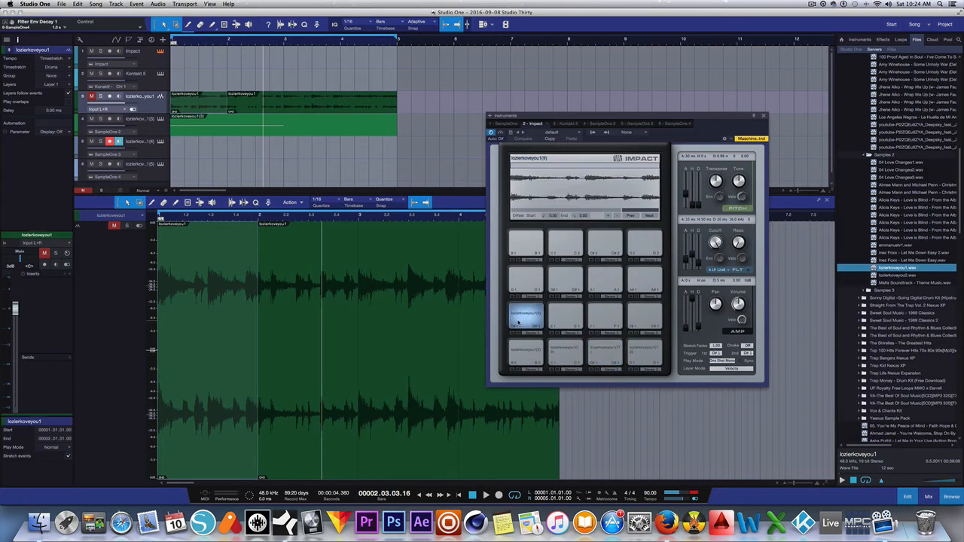
click(524, 348)
click(531, 344)
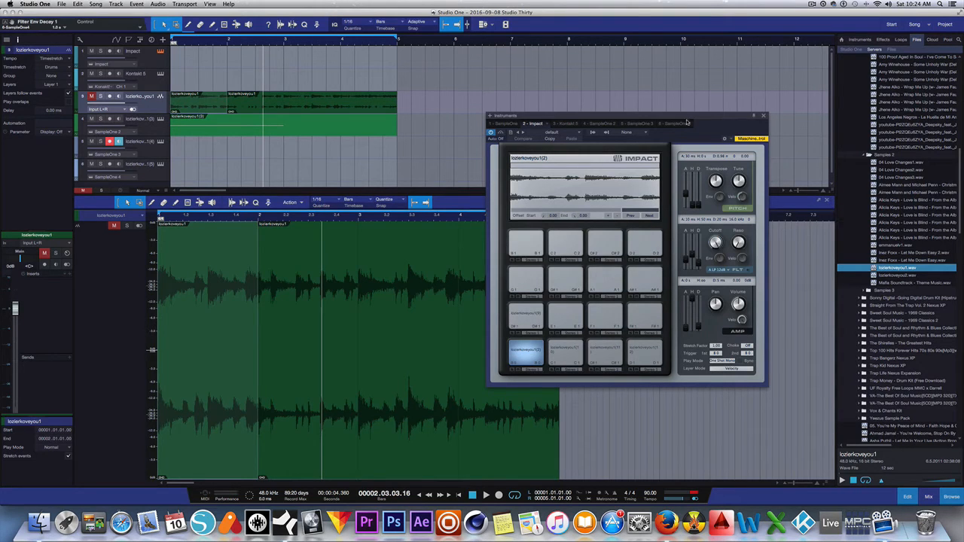
Step: Close the Impact window and undo the split of the merged audio part at bar 2
click(763, 116)
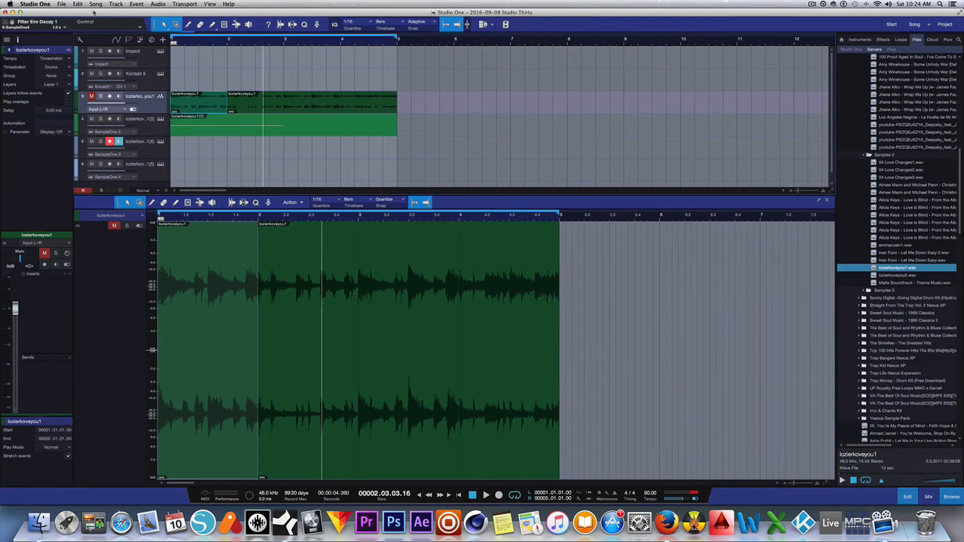
click(78, 4)
click(95, 10)
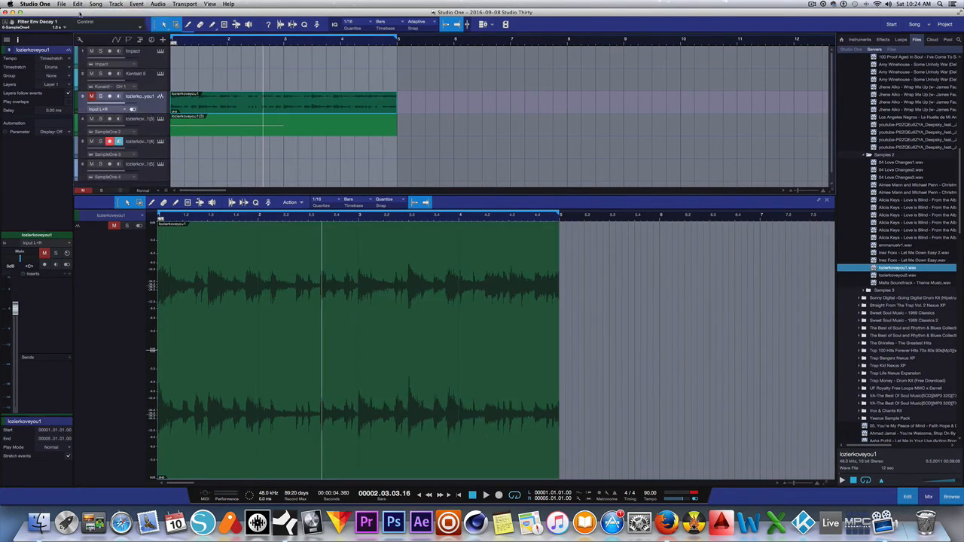
Step: Delete the instrument part on the SampleOne 2 track and close the note editor
click(233, 131)
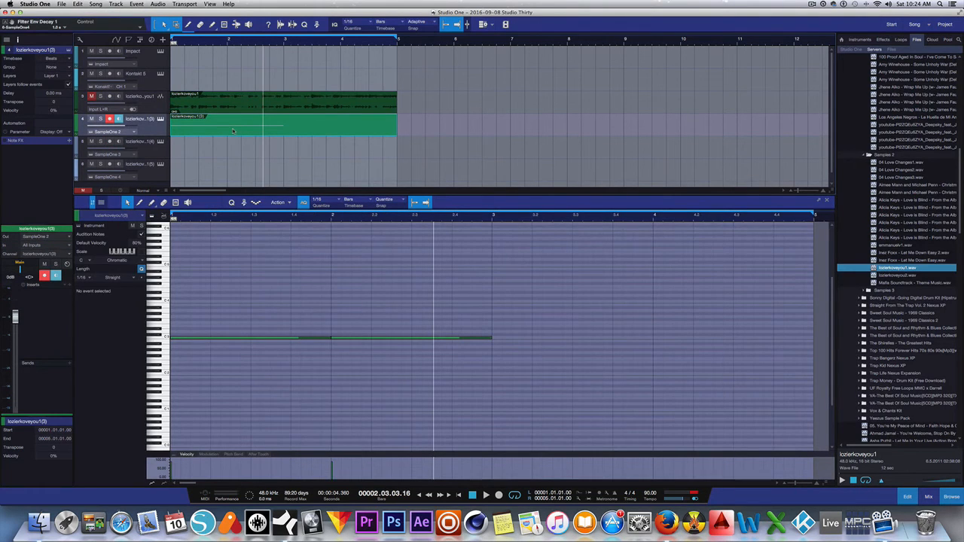
key(Delete)
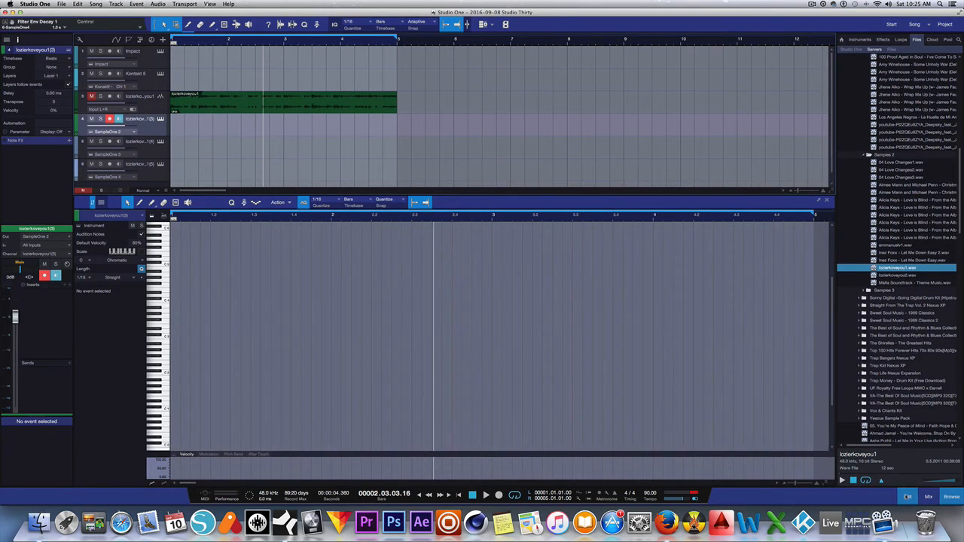
click(908, 497)
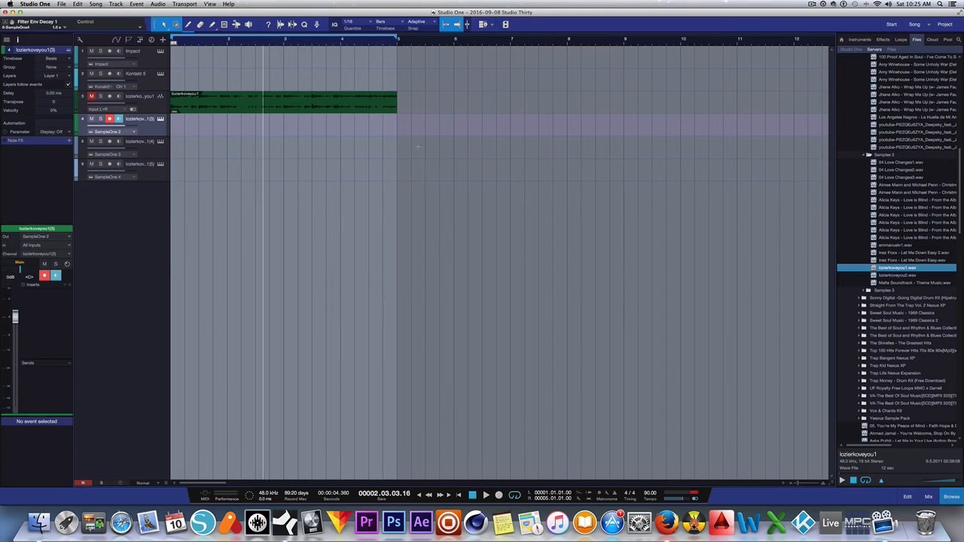
Step: Edit the merged audio part with Melodyne, check the scale options for its detected notes, and close the Melodyne editor
right_click(332, 112)
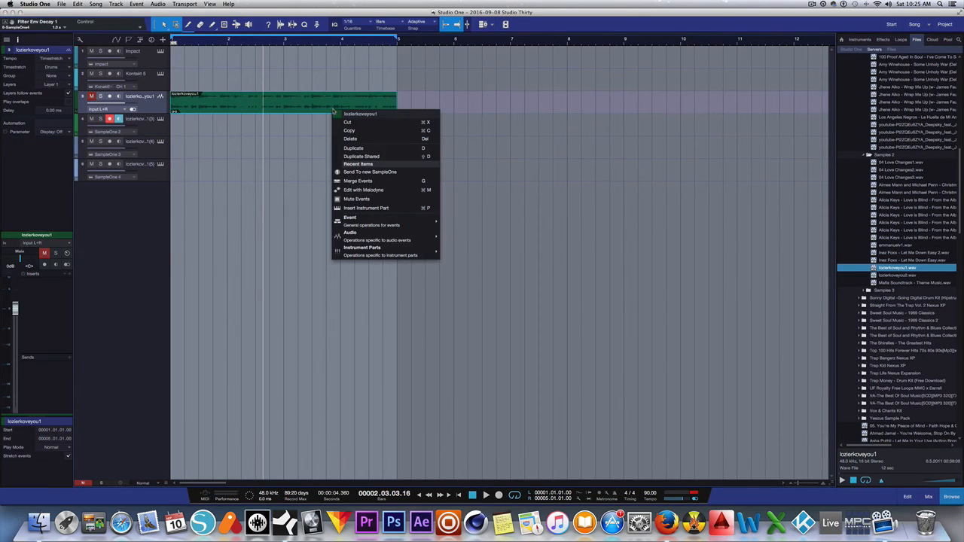
click(388, 190)
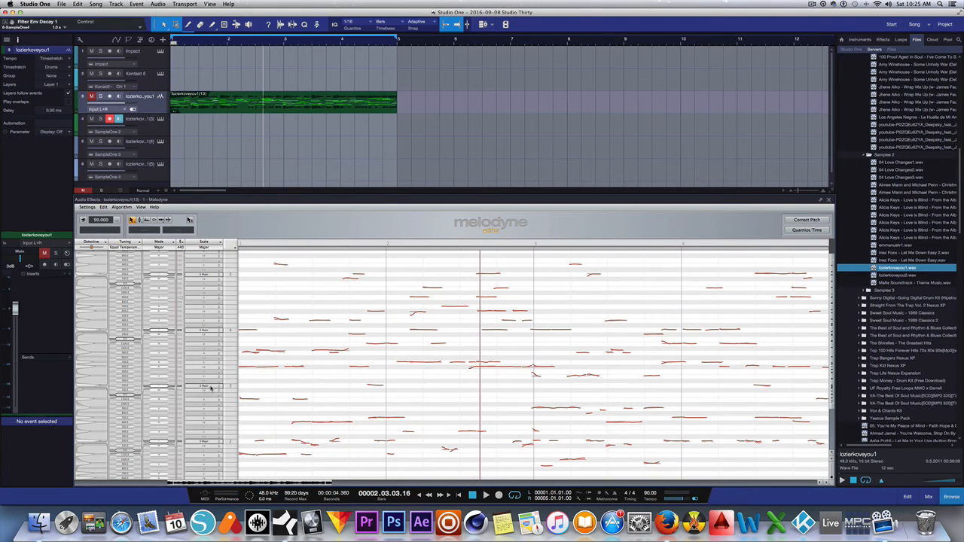
click(211, 388)
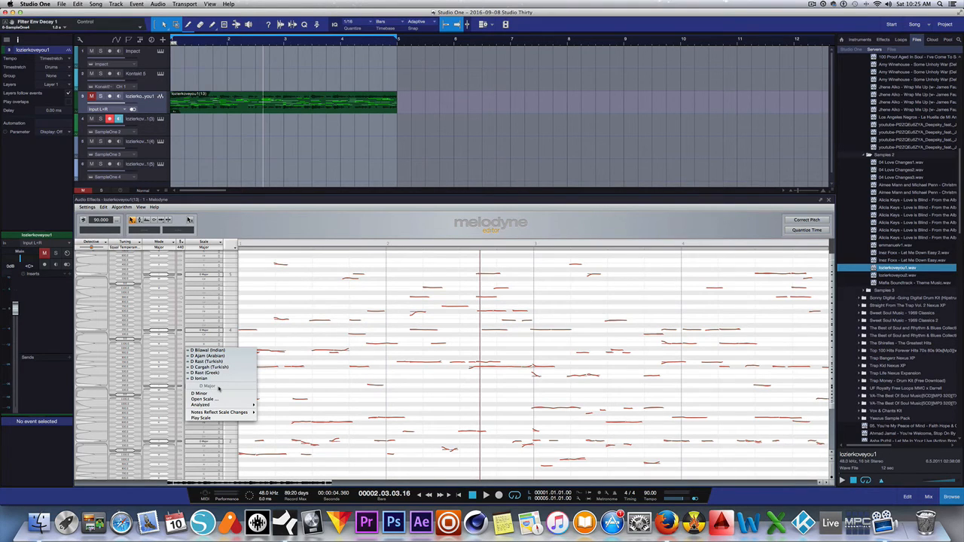
click(330, 399)
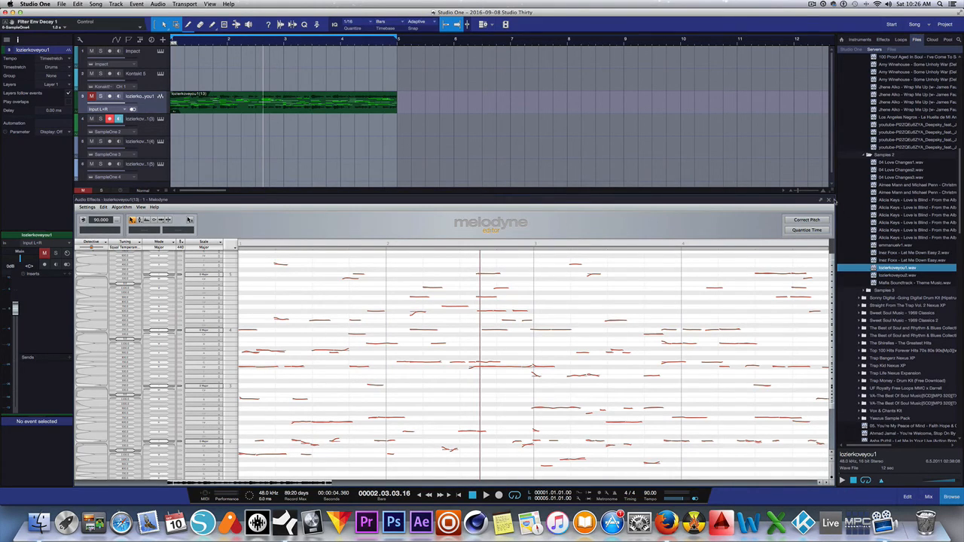
click(829, 200)
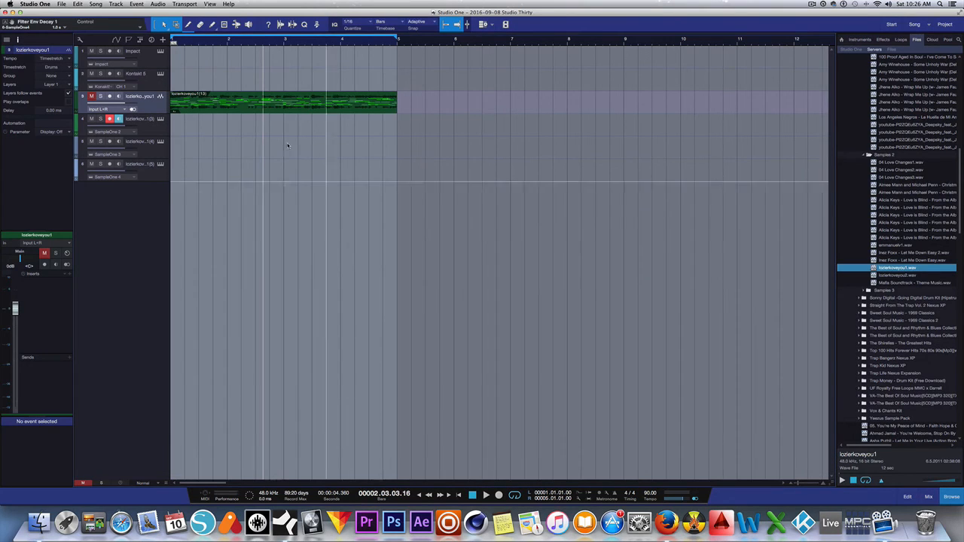
Step: Check the piano loaded in Kontakt 5, close its window, and convert the Melodyne-edited event to a note part on the Kontakt 5 track
click(161, 74)
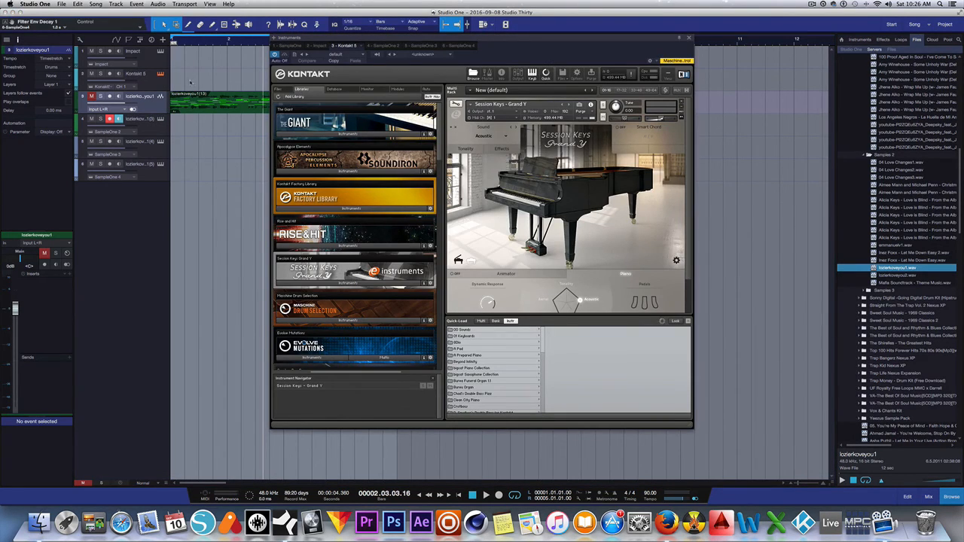
click(687, 37)
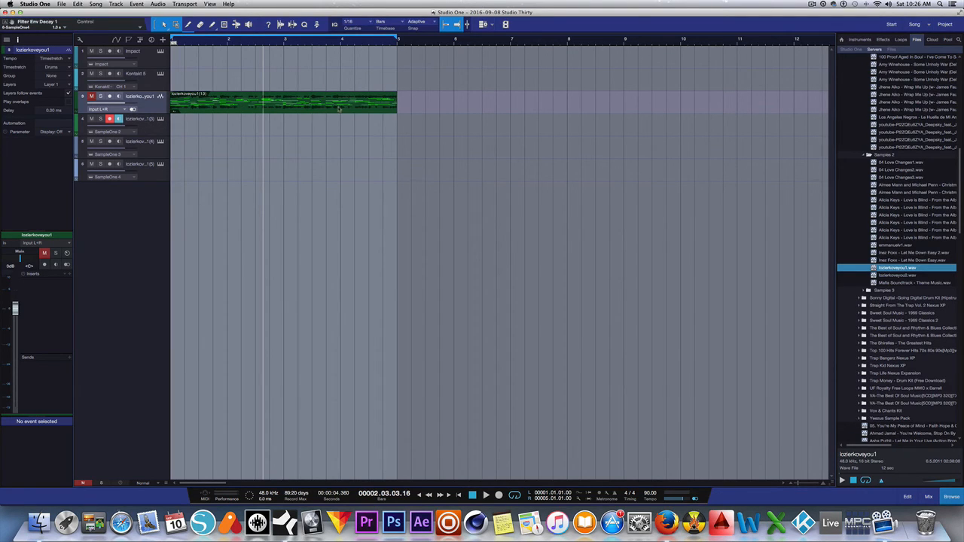
click(236, 105)
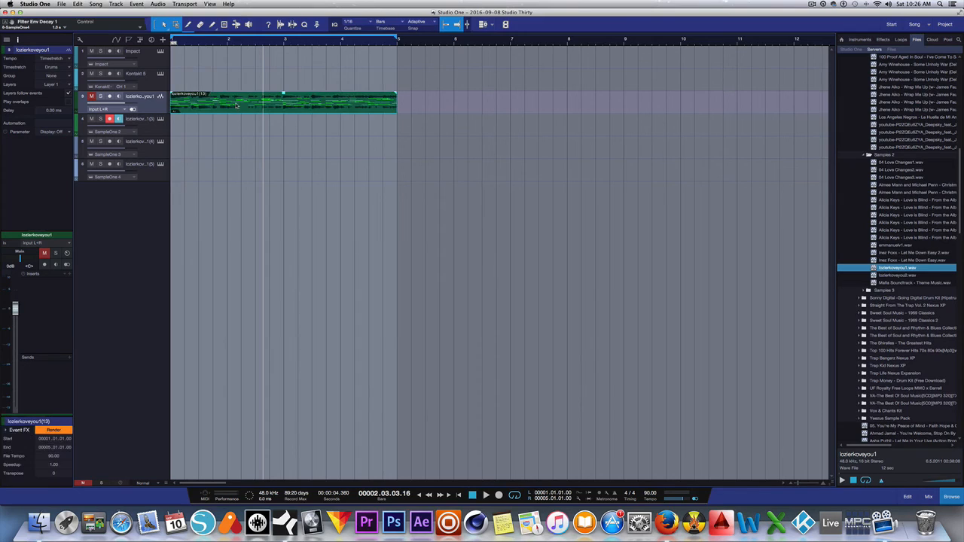
drag(236, 105, 231, 87)
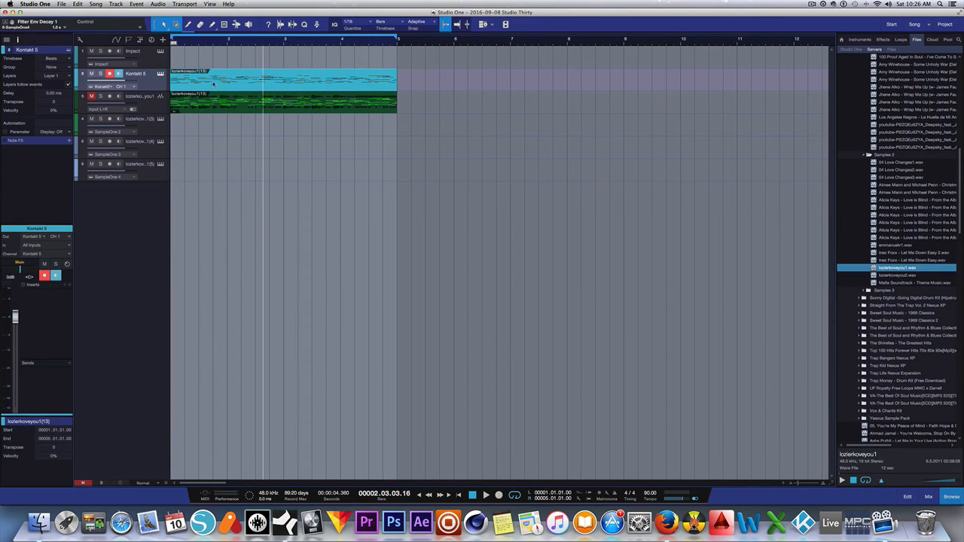
Step: Open the converted Kontakt 5 part in the note editor and play it from the start of the song
double_click(287, 86)
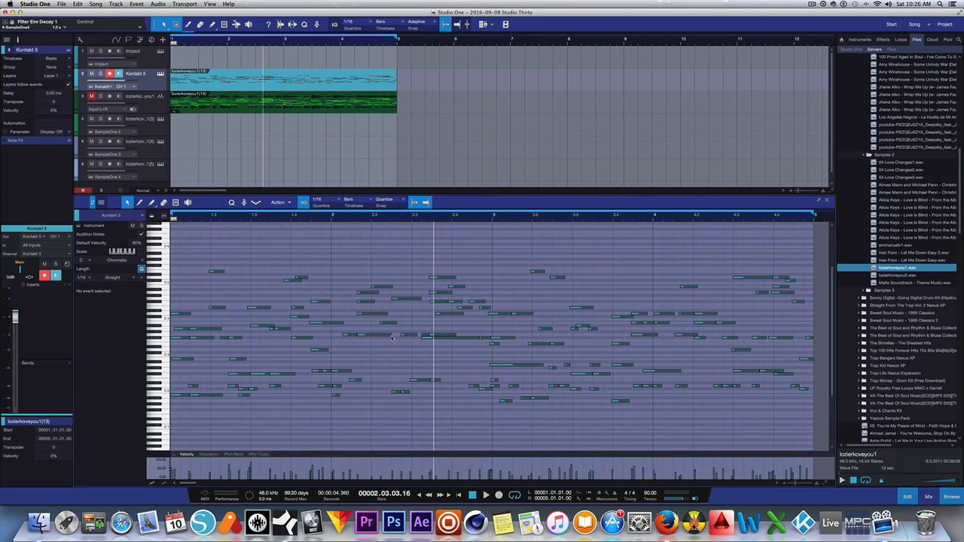
click(459, 495)
key(space)
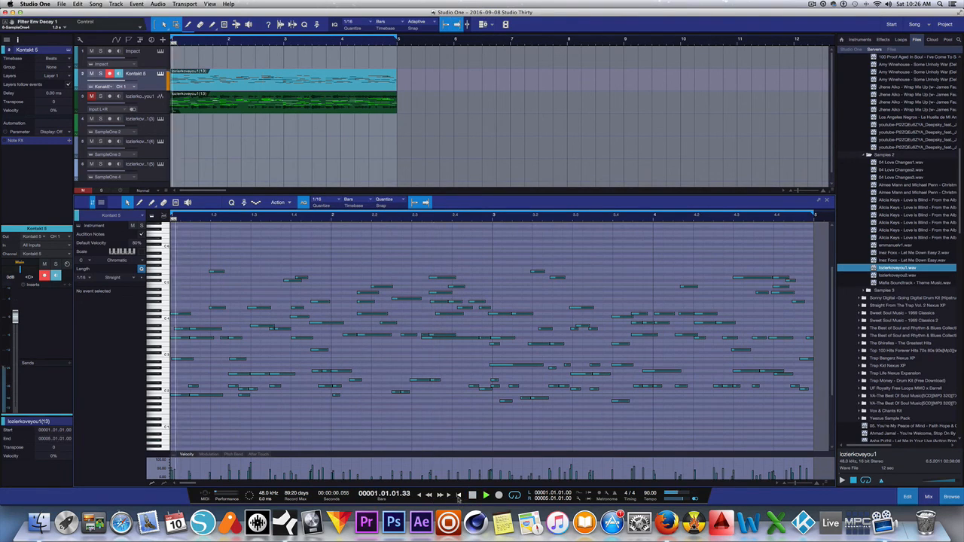